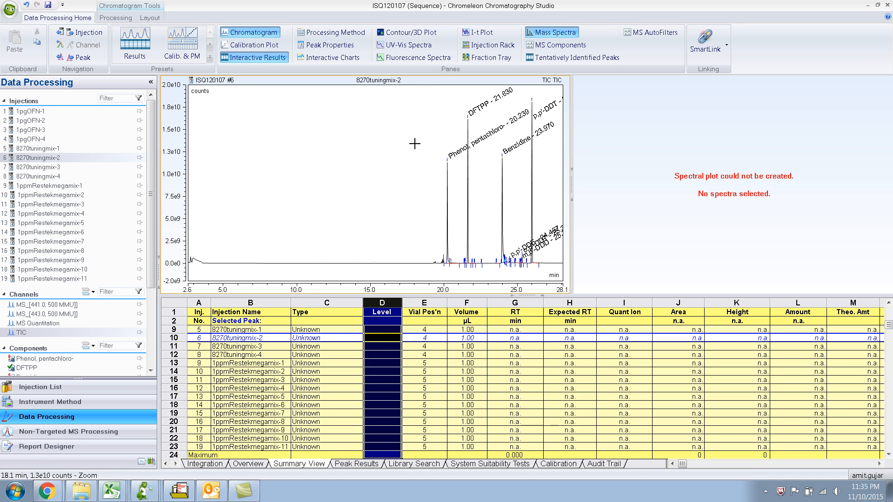
# Zoom the TIC chromatogram to about 18–27 min and select the DFTPP peak to display its mass spectrum.
pyautogui.moveTo(416, 93); pyautogui.dragTo(546, 269)
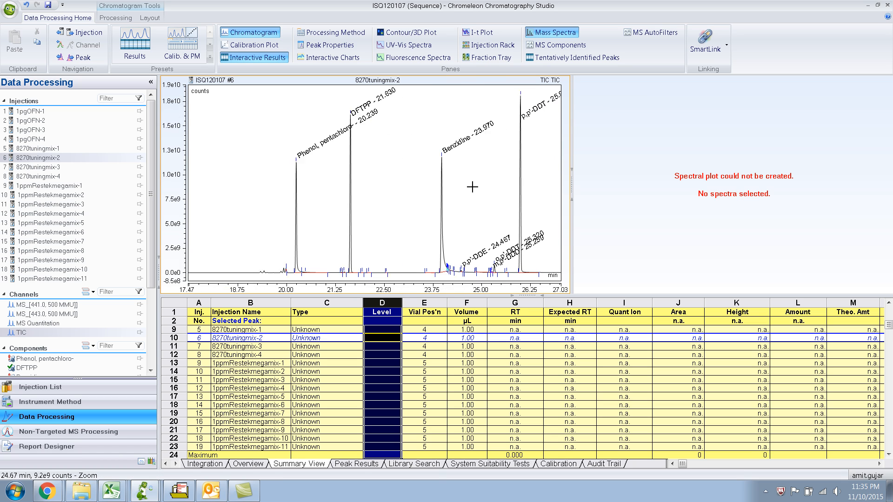
pyautogui.moveTo(520, 120)
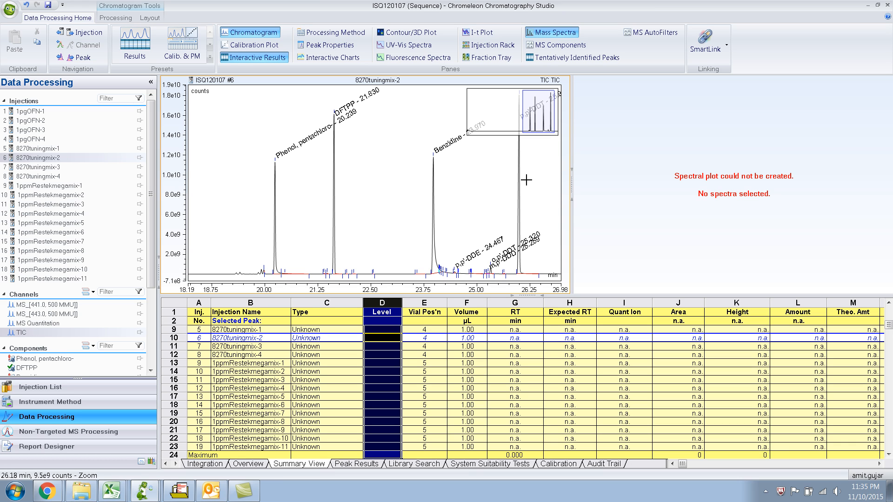
pyautogui.click(334, 227)
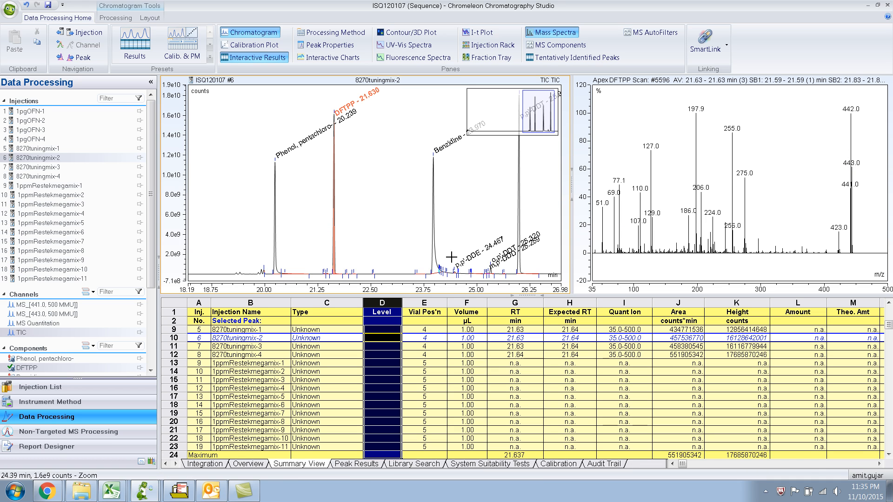
# Switch to Chrome to review the DFTPP ion abundance criteria for scan mode, and return to Chromeleon.
pyautogui.moveTo(48, 492)
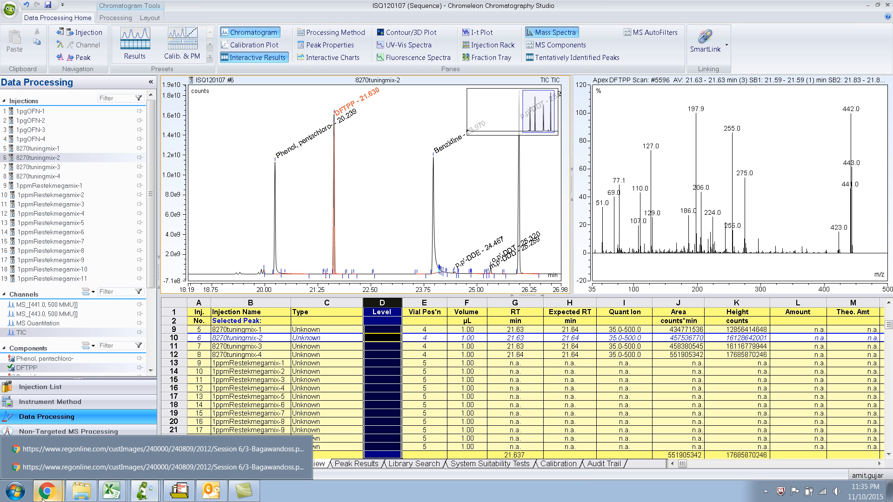
pyautogui.click(47, 468)
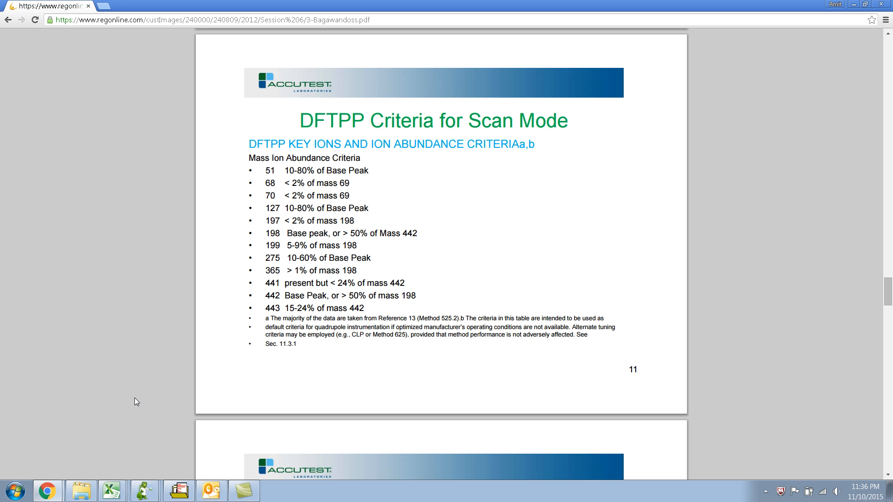
pyautogui.click(144, 491)
pyautogui.click(145, 469)
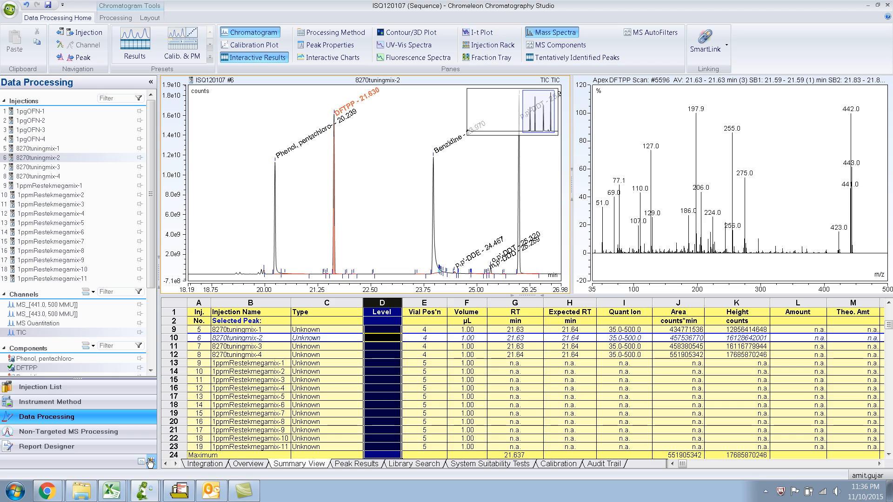
# Go to the Report Designer and insert a blank sheet into the report.
pyautogui.click(92, 449)
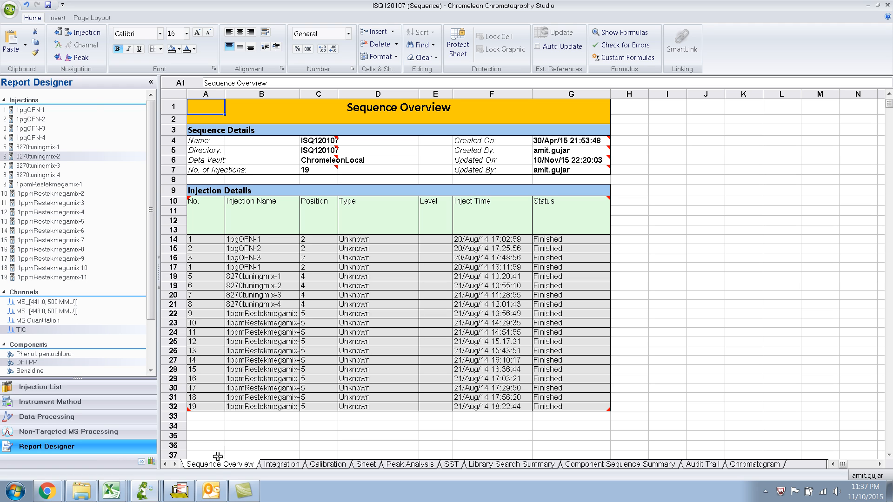
pyautogui.click(55, 18)
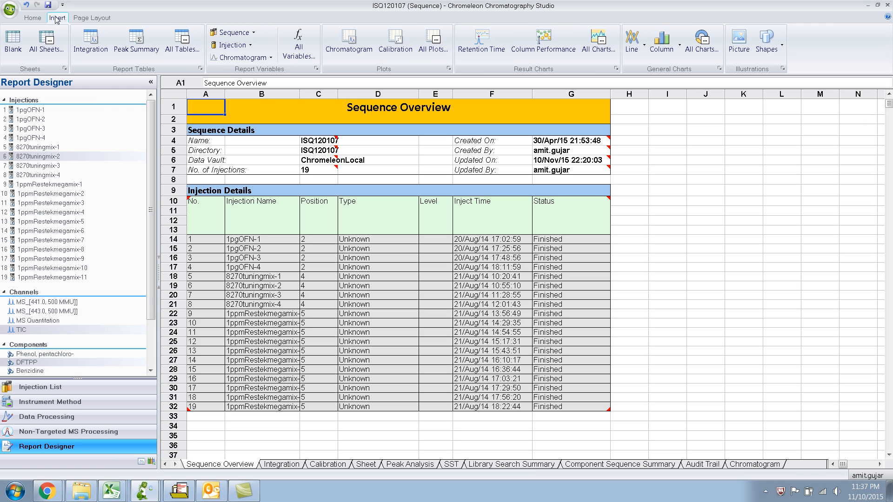
pyautogui.click(19, 40)
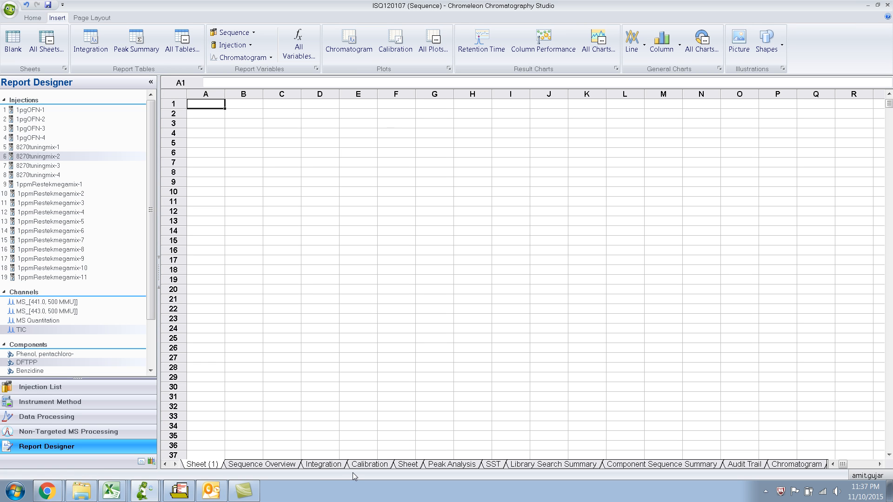
# Check the DFTPP criteria in Chrome, label cell A1 "Base Peak" in the new sheet, and widen column A to fit.
pyautogui.hotkey('alt', 'Tab')
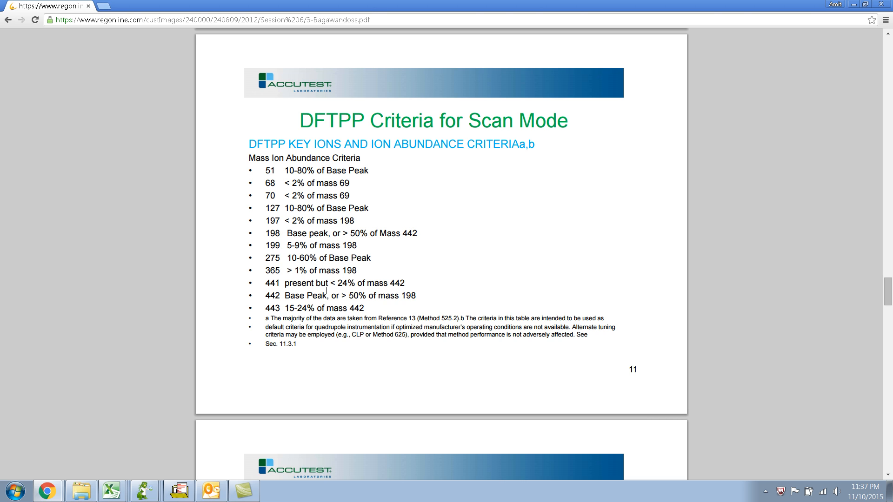
pyautogui.hotkey('alt', 'Tab')
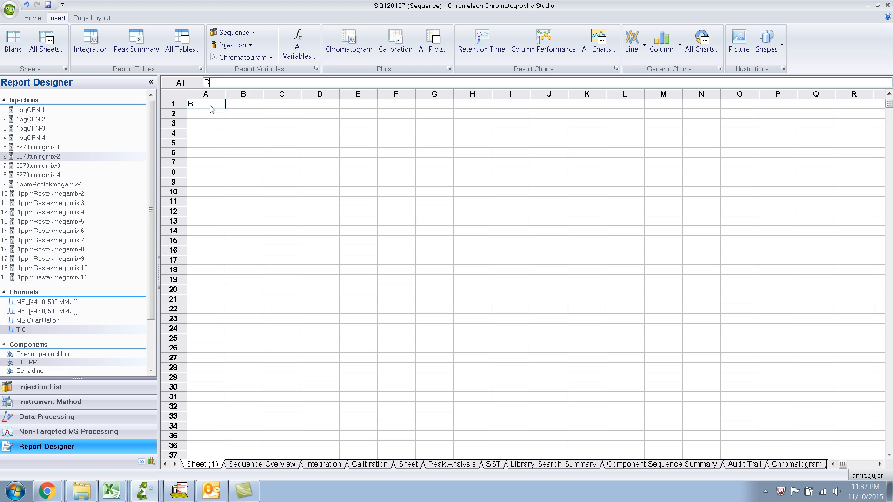
pyautogui.write('ase Peak')
pyautogui.click(246, 106)
pyautogui.moveTo(225, 93); pyautogui.dragTo(230, 93)
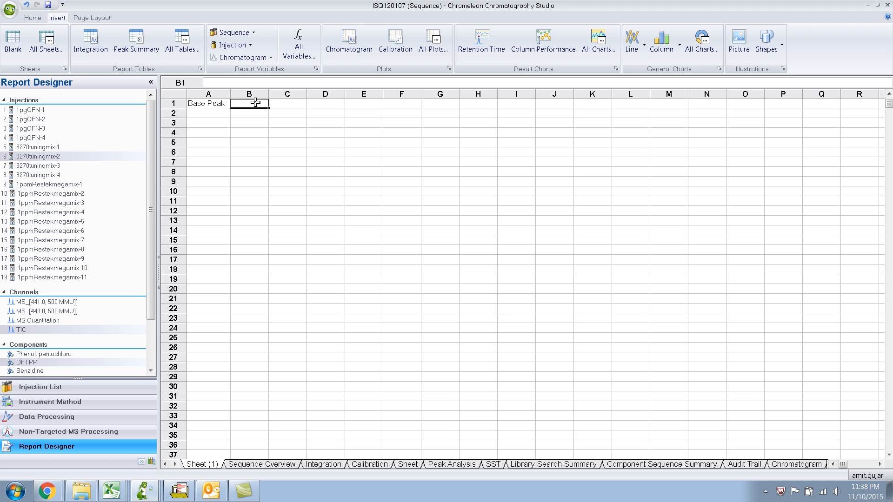
# Insert a report variable in cell B1 and base its formula on Mass Spectrum from the Mass Spectrometry category.
pyautogui.click(310, 57)
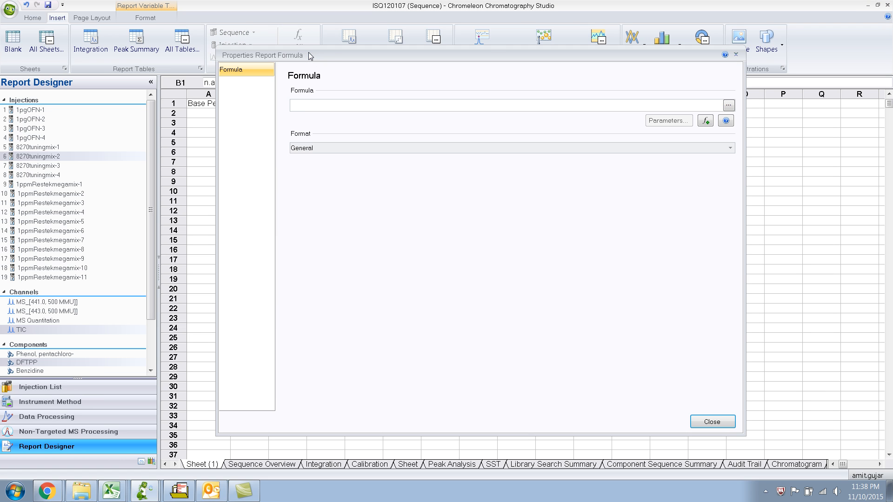
pyautogui.click(329, 102)
pyautogui.click(729, 106)
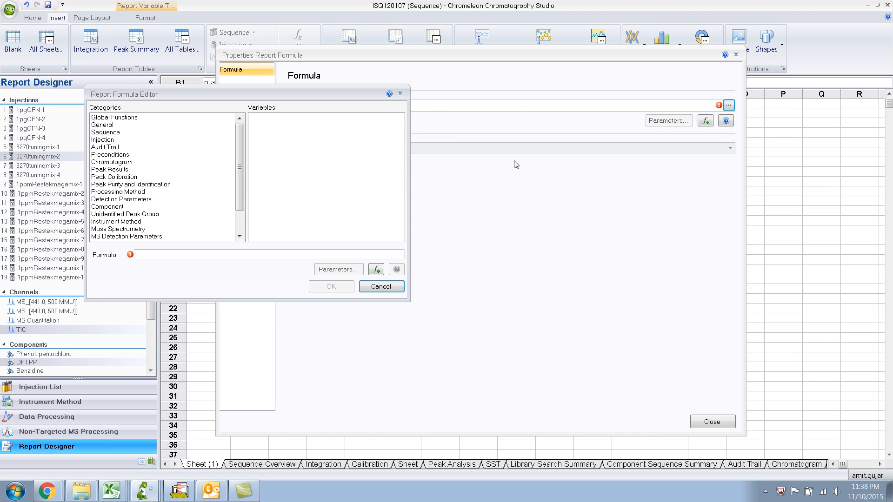
pyautogui.moveTo(274, 91); pyautogui.dragTo(484, 153)
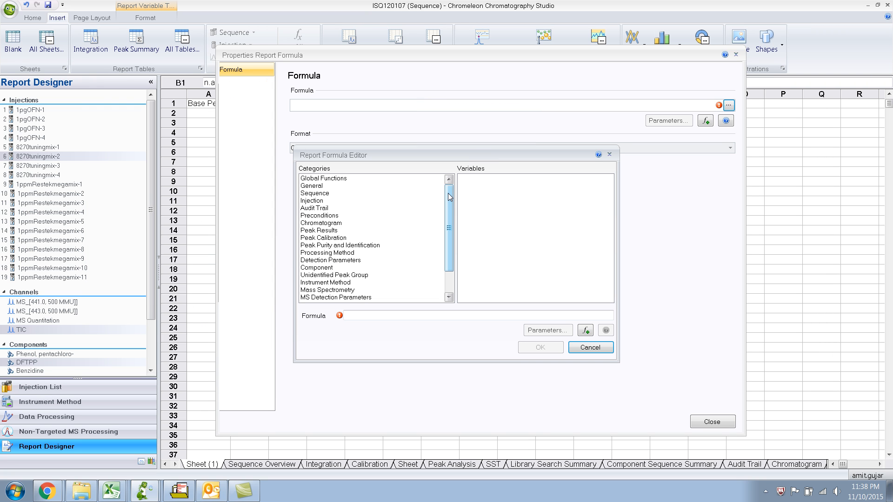
pyautogui.moveTo(447, 193); pyautogui.dragTo(448, 214)
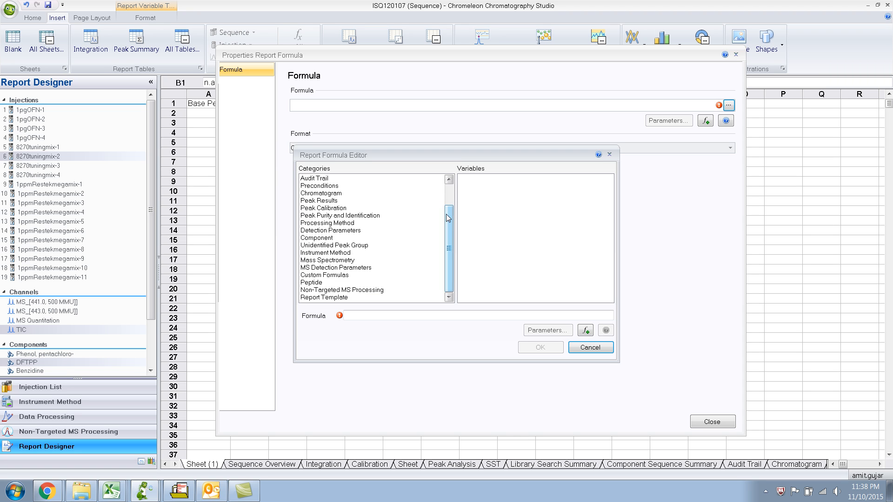
pyautogui.click(346, 261)
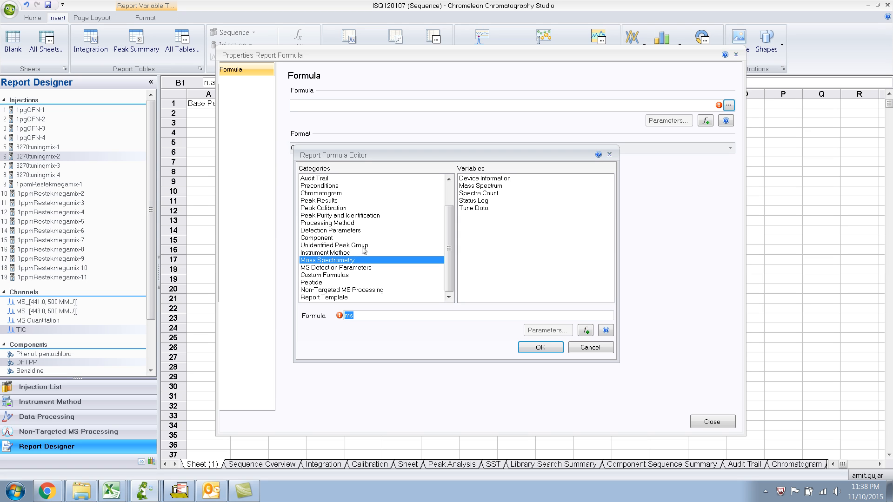
pyautogui.click(477, 187)
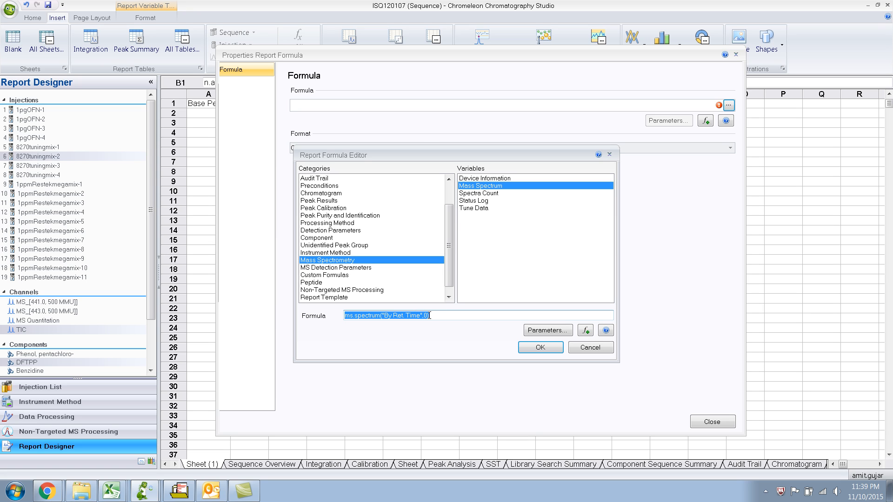
# Set the Mass Spectrum variable to use the Interactive spectrum, and accept its existing MS filter, baseline correction and noise reduction settings.
pyautogui.click(530, 331)
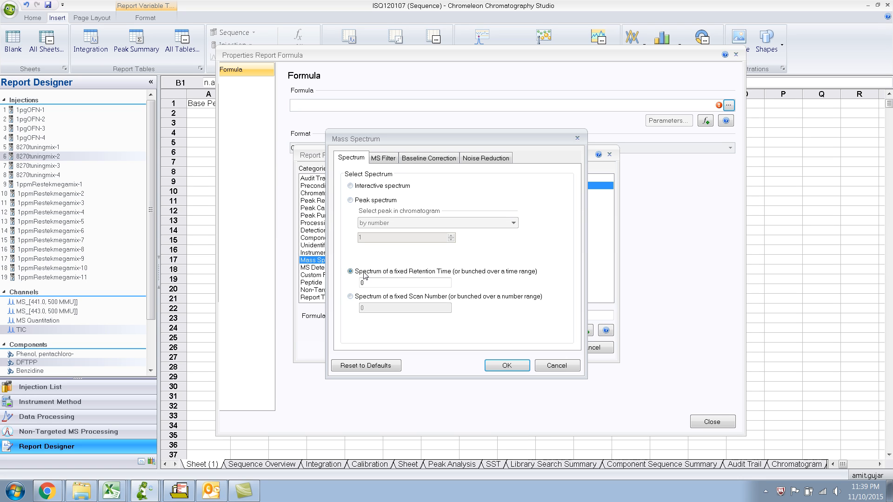
pyautogui.click(432, 275)
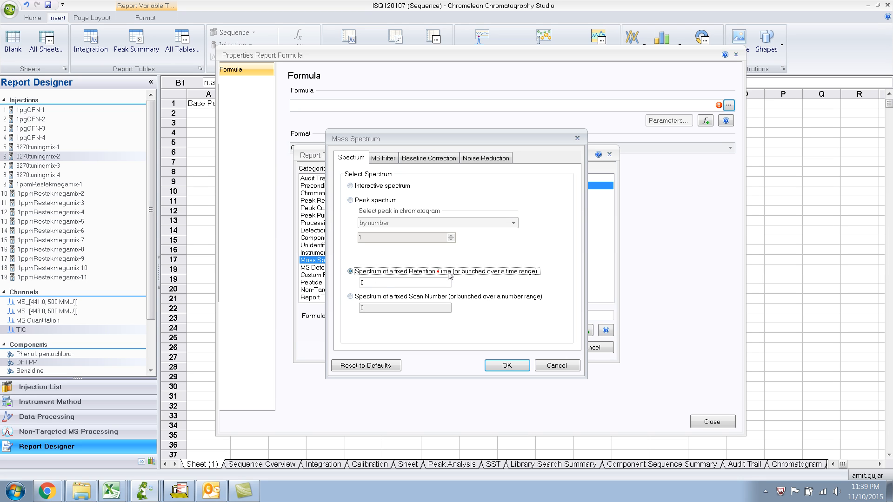
pyautogui.click(365, 284)
pyautogui.click(351, 186)
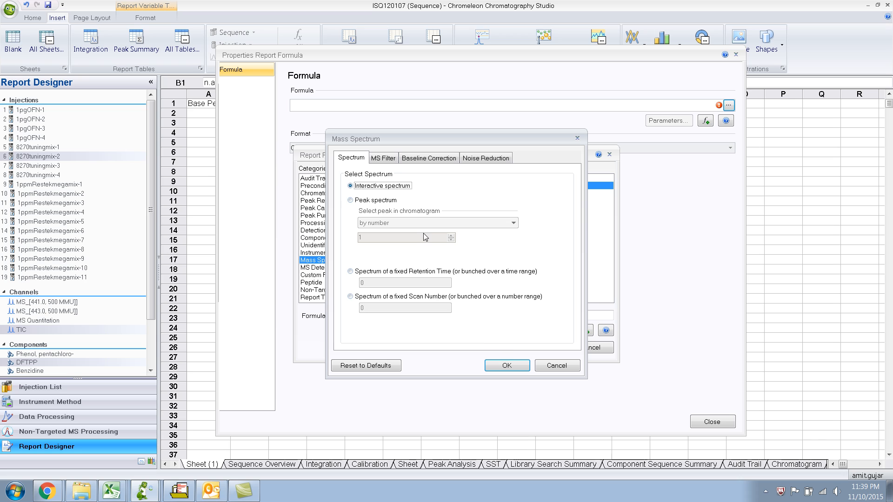
pyautogui.click(384, 160)
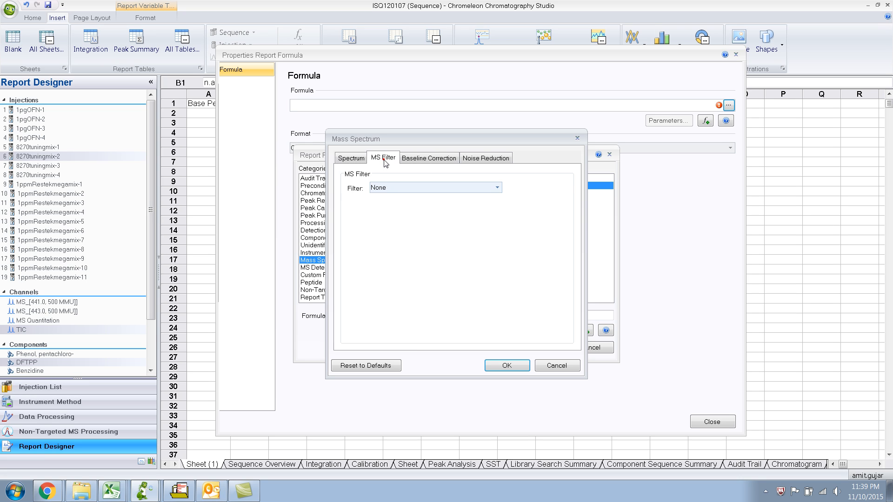
pyautogui.click(416, 160)
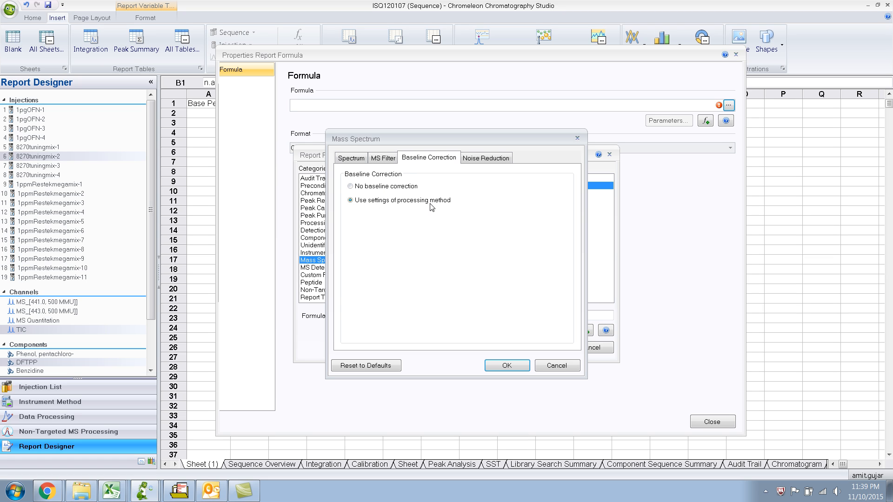
pyautogui.click(477, 161)
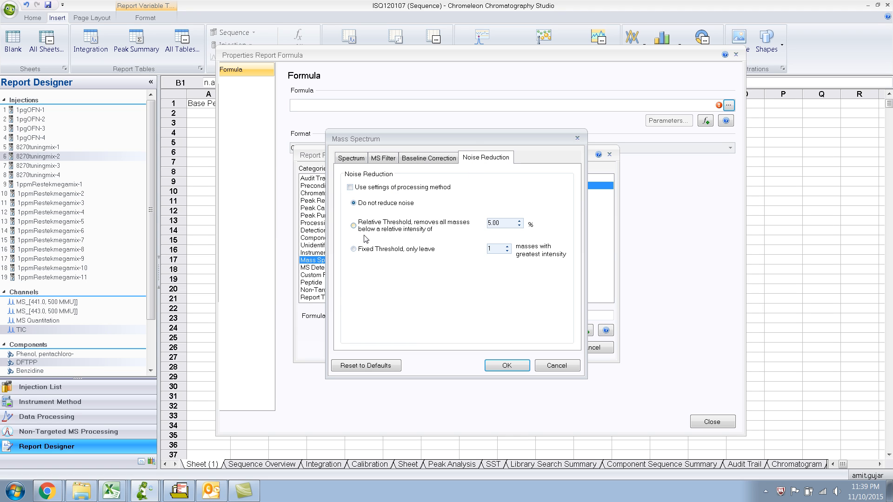
pyautogui.click(415, 158)
pyautogui.click(394, 158)
pyautogui.click(364, 161)
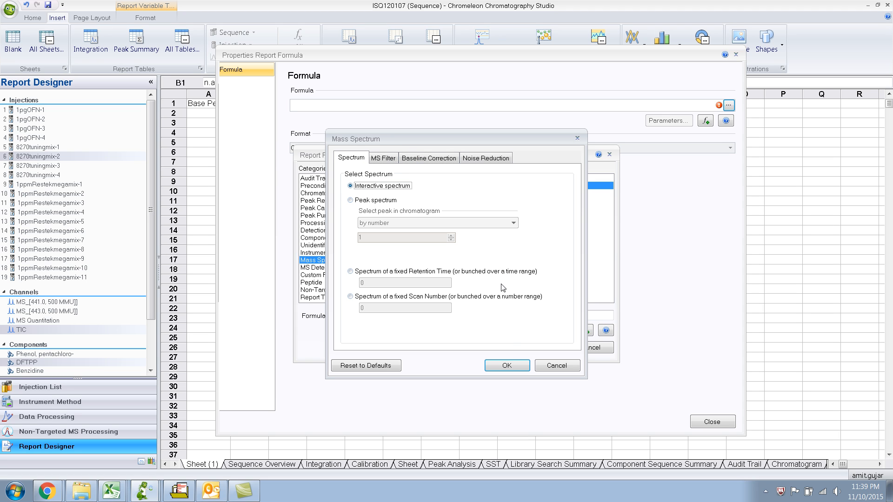
pyautogui.click(507, 366)
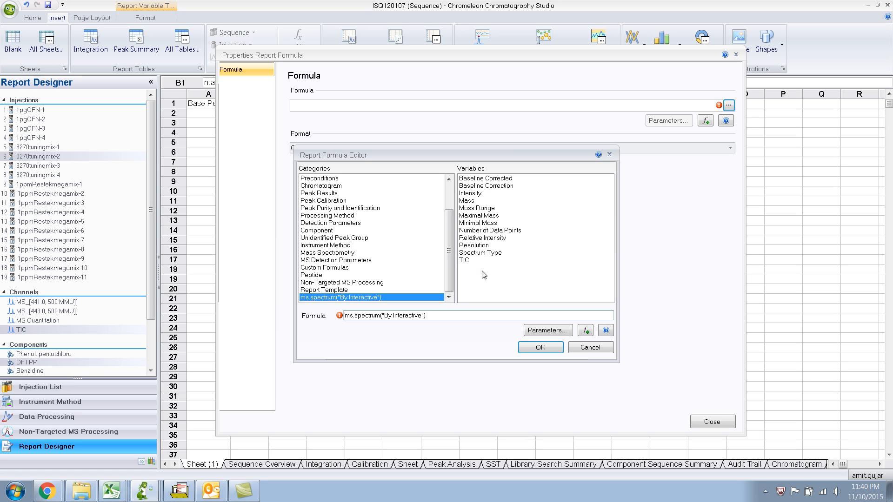
# Complete the B1 formula with the Intensity variable, computed for the mass peak with the 1 greatest Intensity, and apply it to the cell.
pyautogui.doubleClick(471, 193)
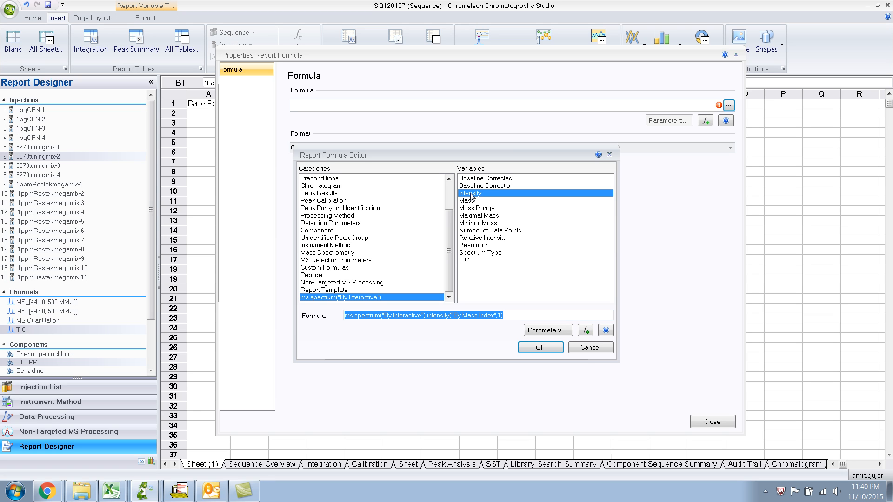
pyautogui.click(544, 331)
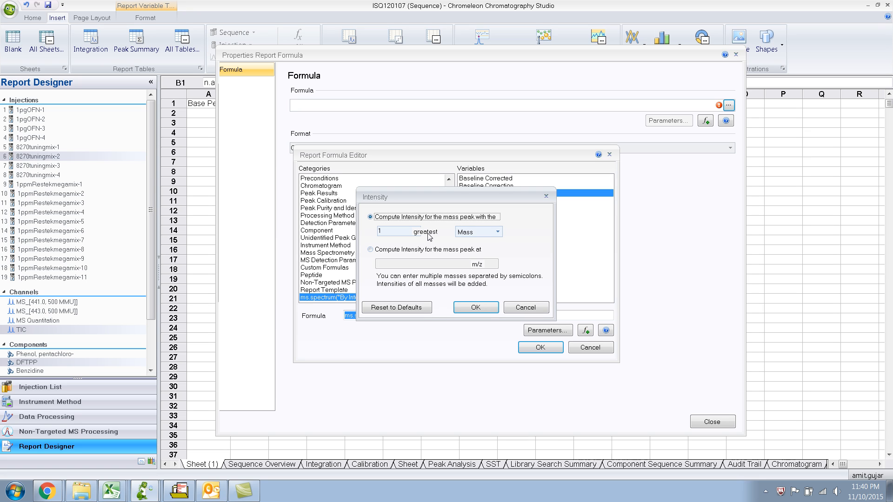
pyautogui.click(497, 234)
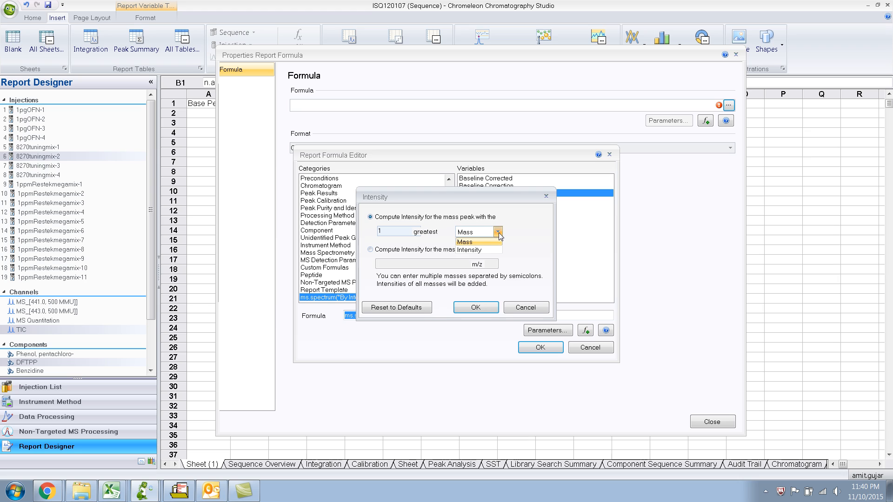
pyautogui.click(479, 250)
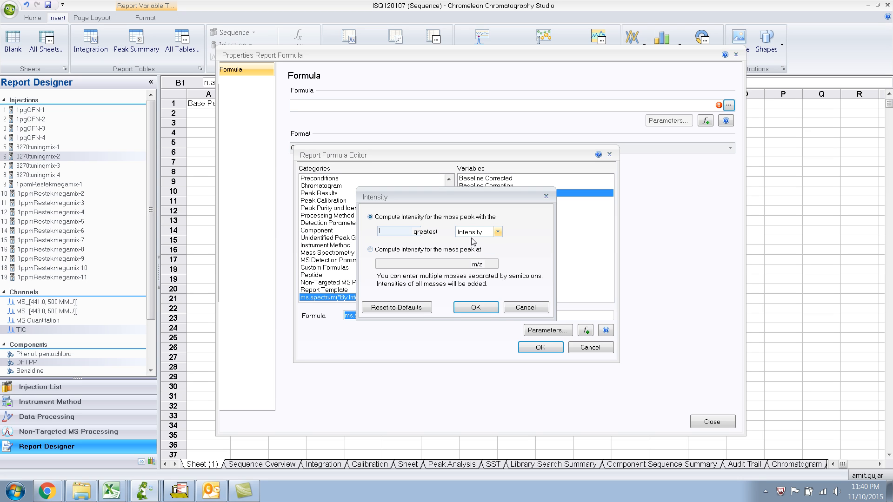
pyautogui.click(499, 236)
pyautogui.click(487, 243)
pyautogui.click(498, 232)
pyautogui.click(484, 246)
pyautogui.click(477, 307)
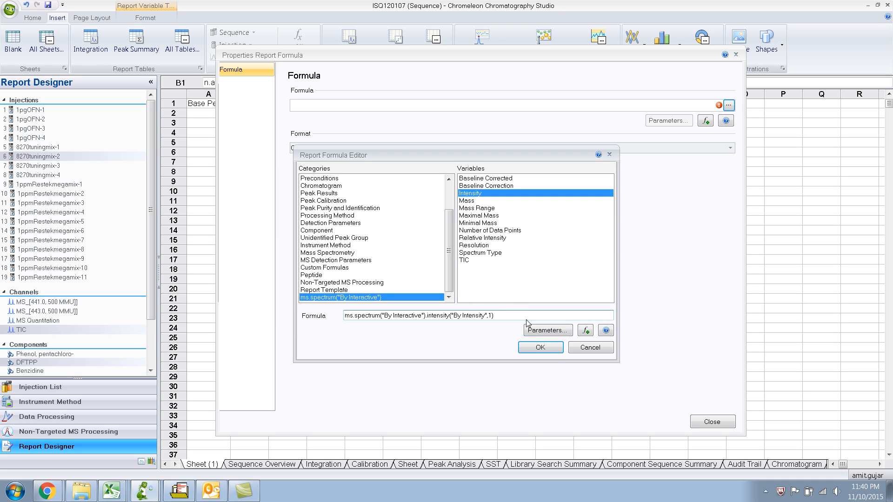
pyautogui.click(540, 348)
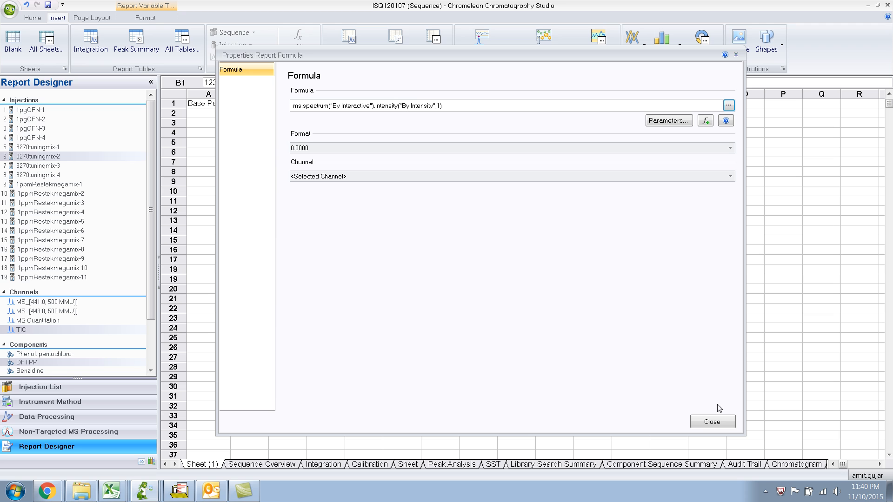
pyautogui.click(712, 422)
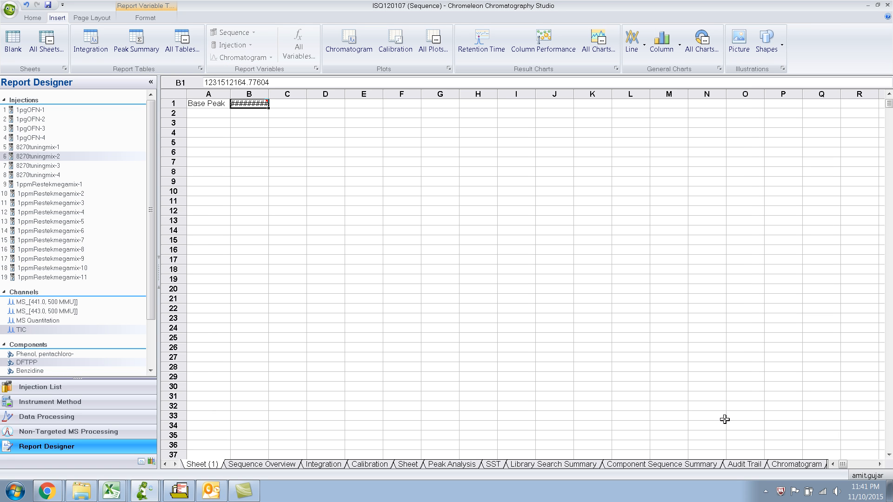
pyautogui.click(440, 212)
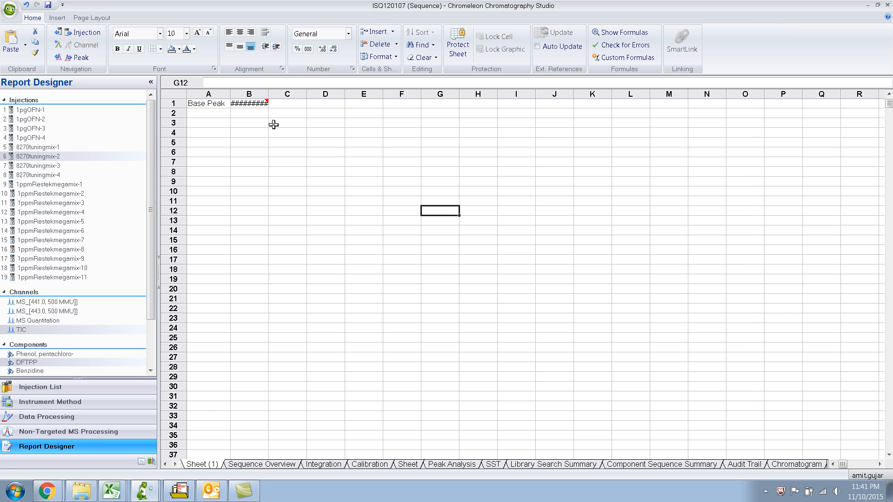
# Widen column B to fit the base peak intensity, and review the report formula behind cell B1.
pyautogui.click(257, 104)
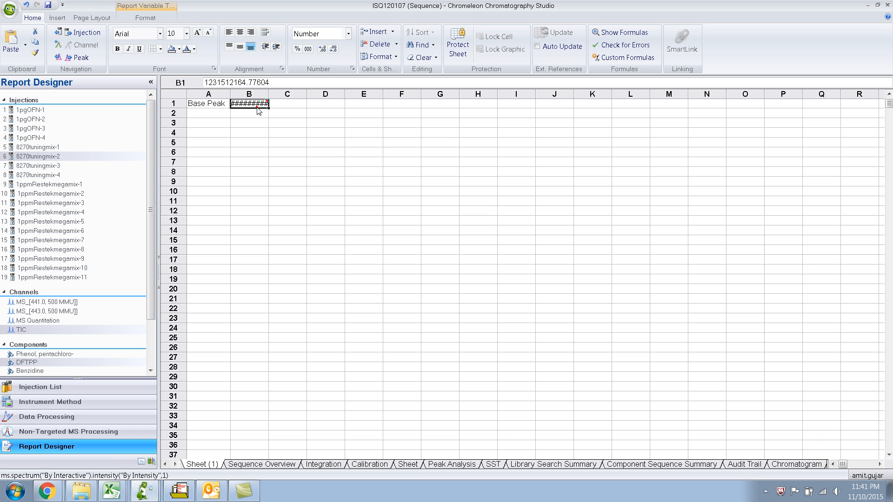
pyautogui.moveTo(270, 95); pyautogui.dragTo(300, 95)
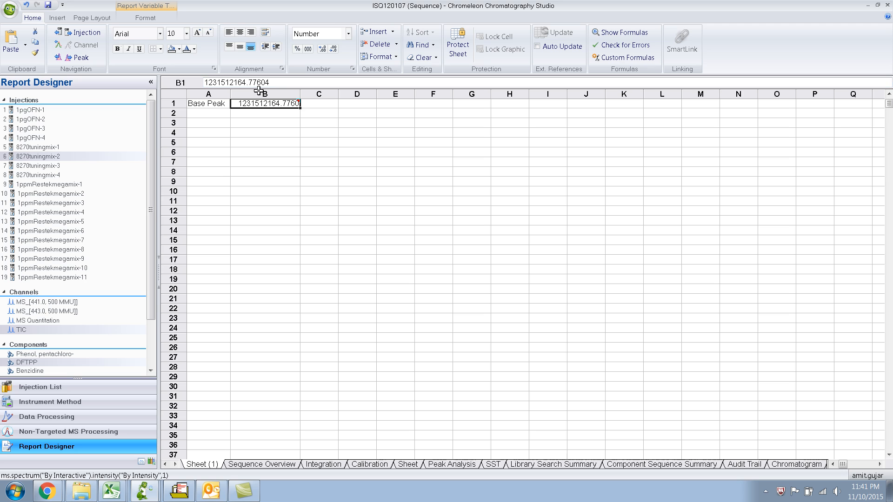
pyautogui.click(220, 106)
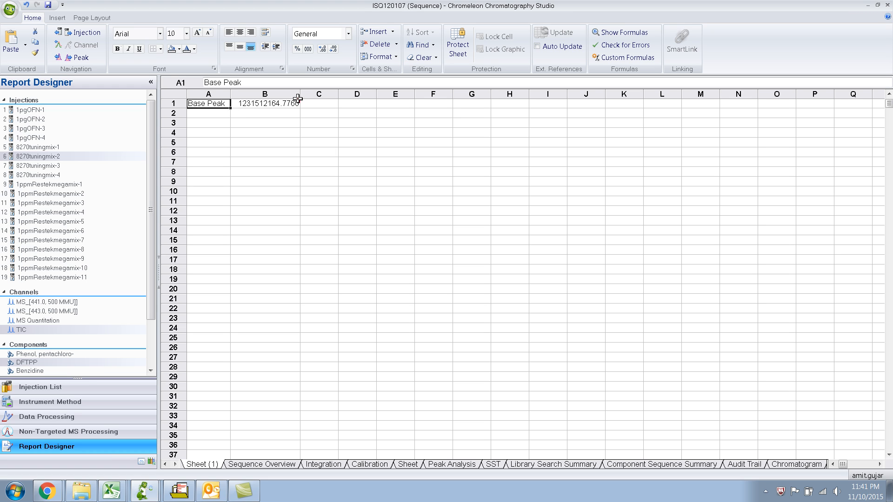
pyautogui.click(263, 103)
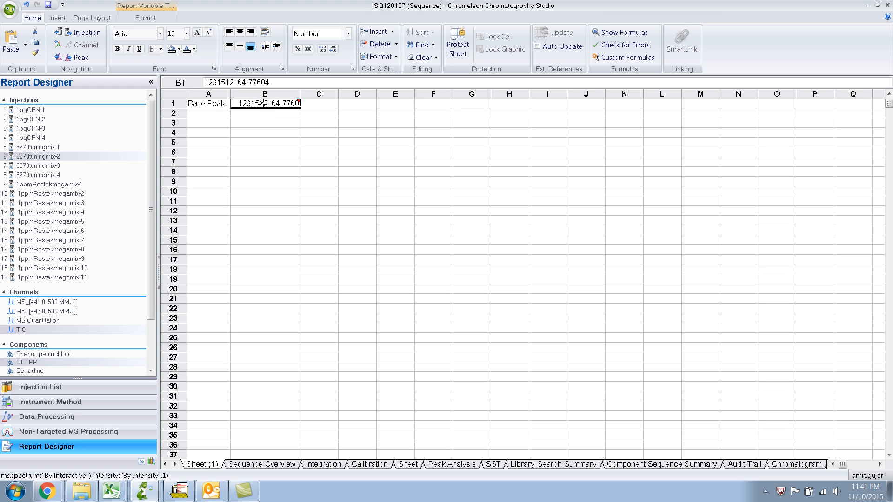
pyautogui.doubleClick(263, 103)
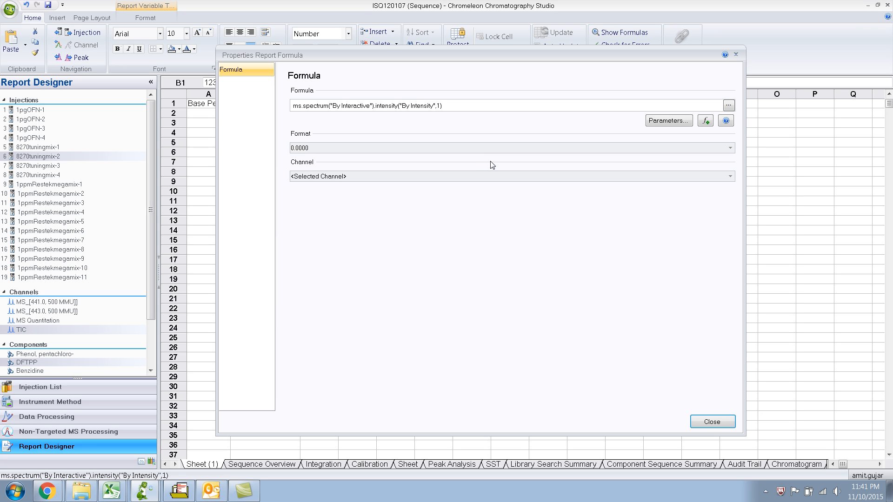
pyautogui.click(712, 422)
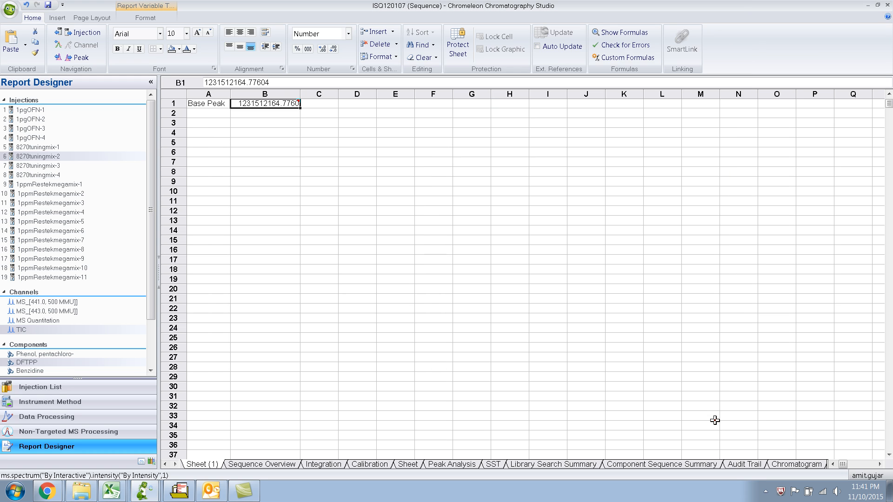
# Insert a report variable in cell C1 based on Mass Spectrum from the Mass Spectrometry category, using the Interactive spectrum.
pyautogui.click(309, 104)
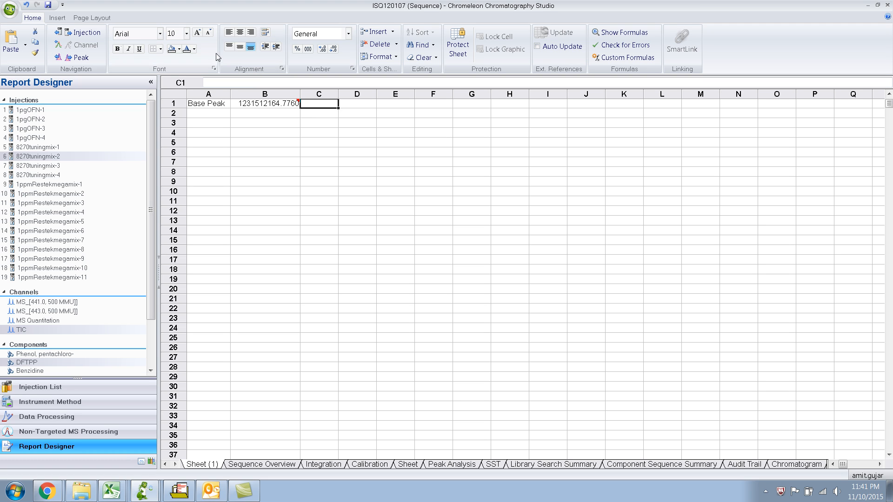
pyautogui.click(63, 21)
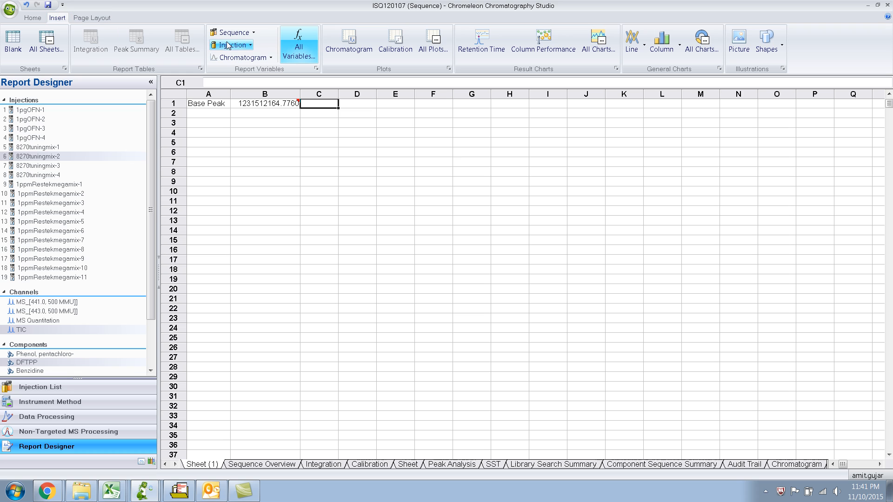
pyautogui.click(294, 51)
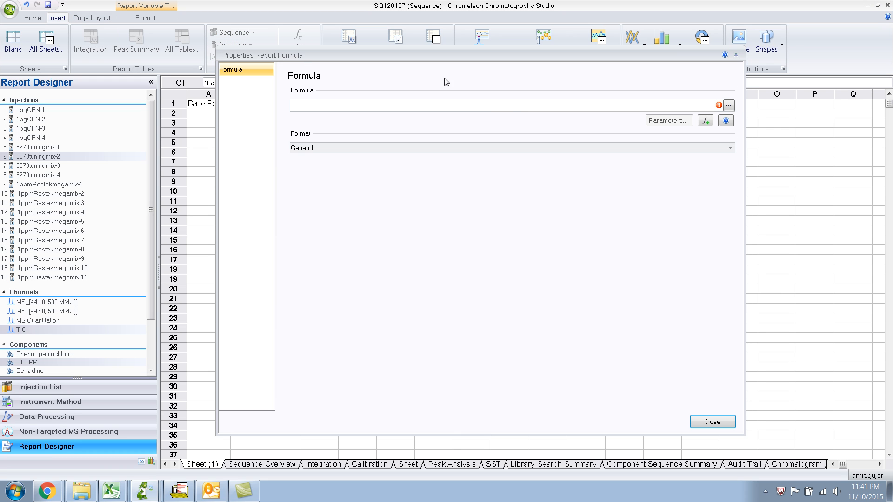
pyautogui.click(728, 106)
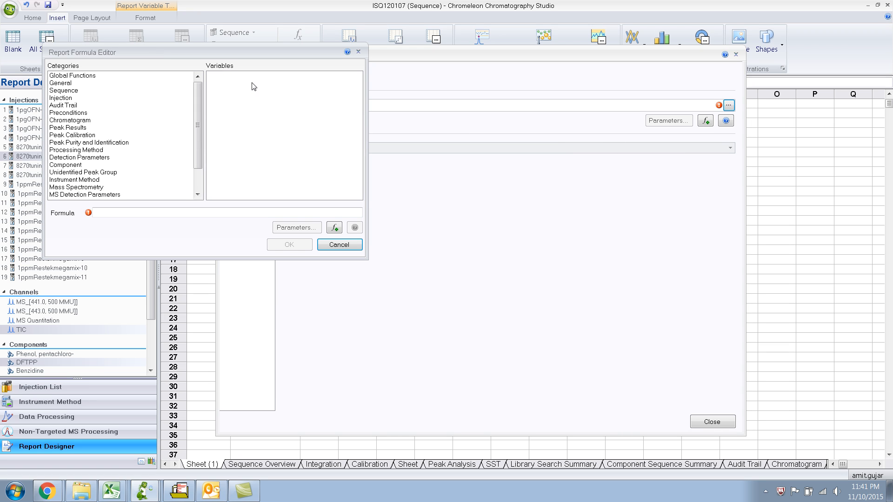
pyautogui.click(75, 187)
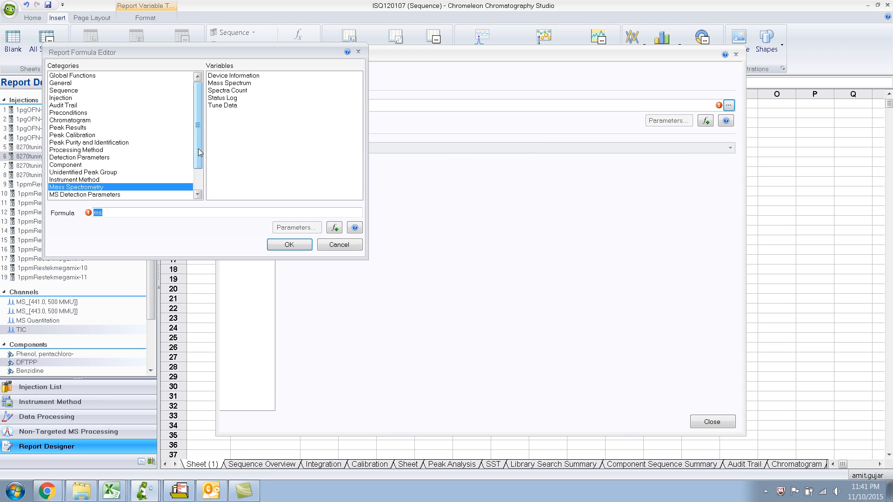
pyautogui.click(236, 85)
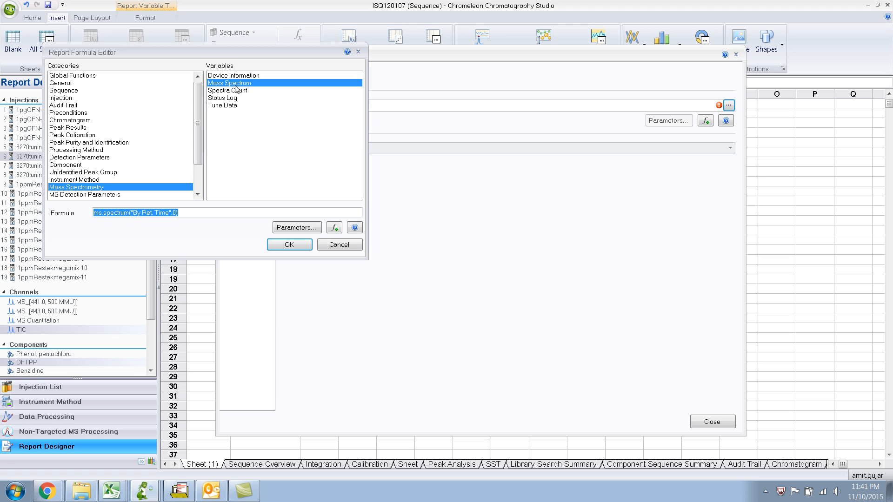
pyautogui.click(297, 227)
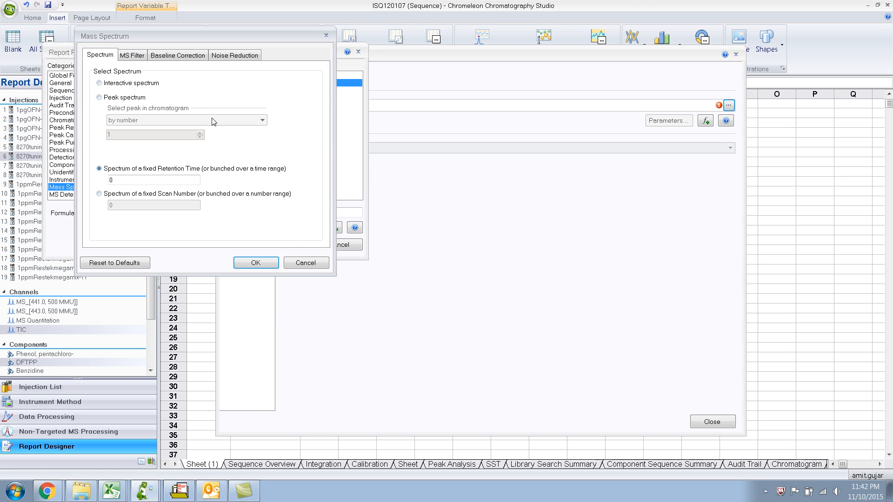
pyautogui.click(99, 84)
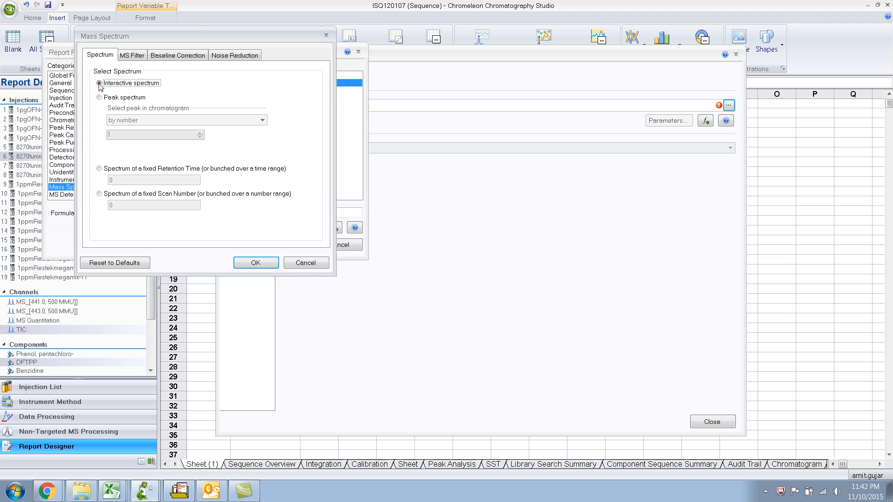
pyautogui.click(268, 264)
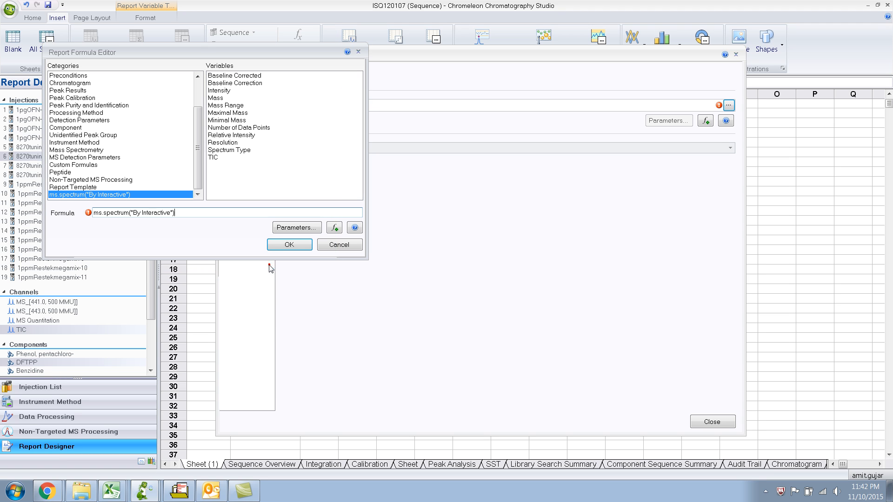
# Complete the C1 formula with the Mass variable, computed for the mass peak with the 1 greatest Intensity, and apply it.
pyautogui.click(220, 98)
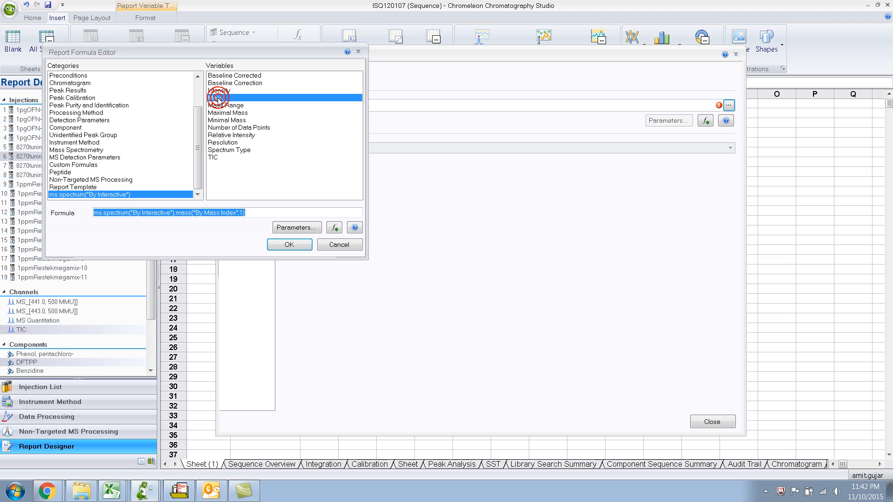
pyautogui.click(296, 228)
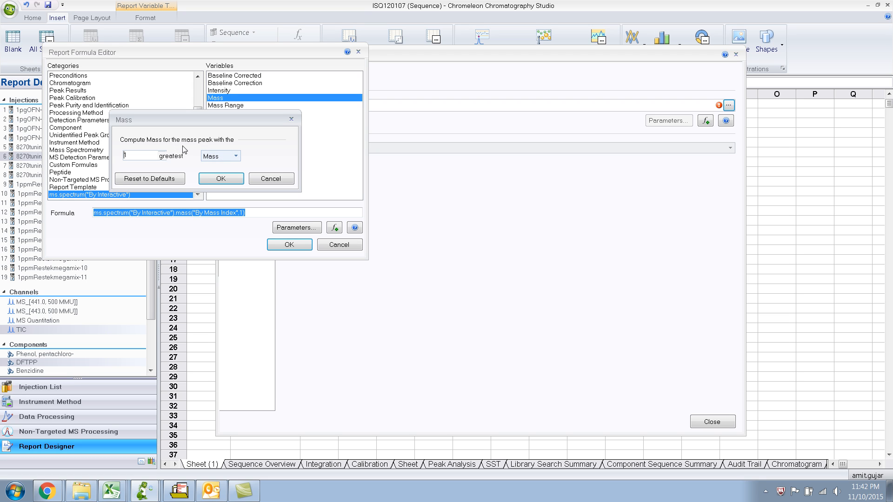
pyautogui.click(237, 157)
pyautogui.click(217, 176)
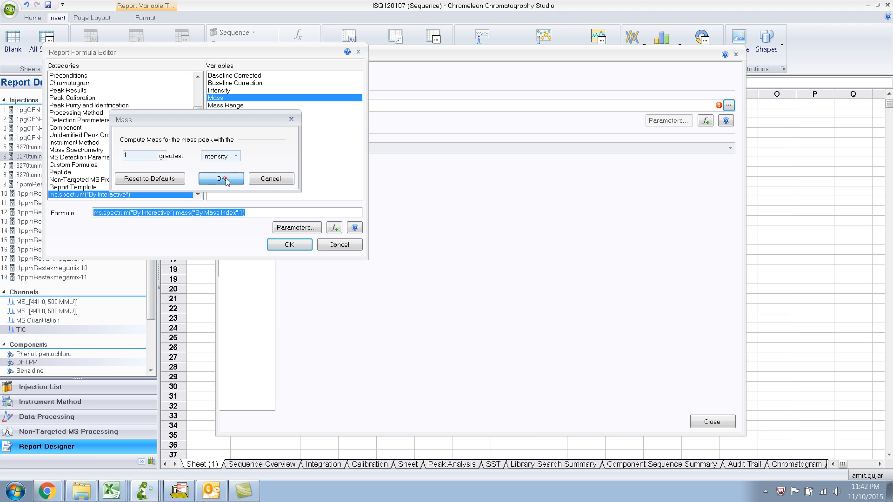
pyautogui.click(225, 178)
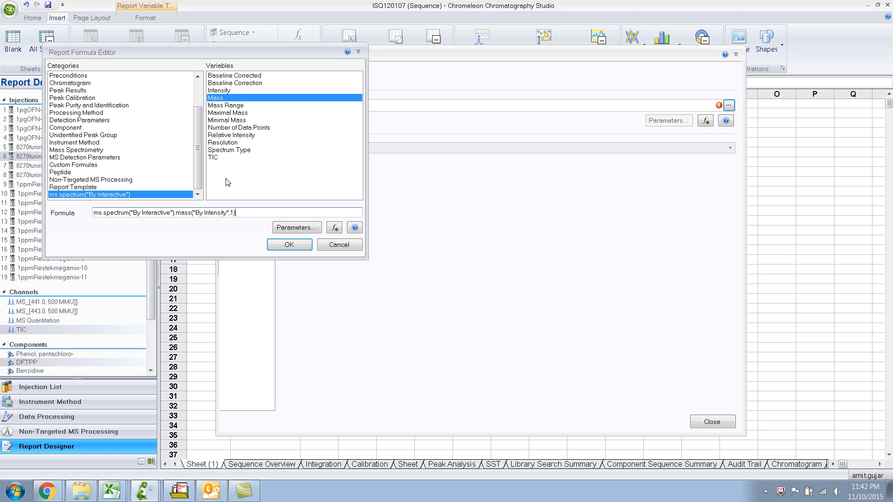
pyautogui.click(282, 245)
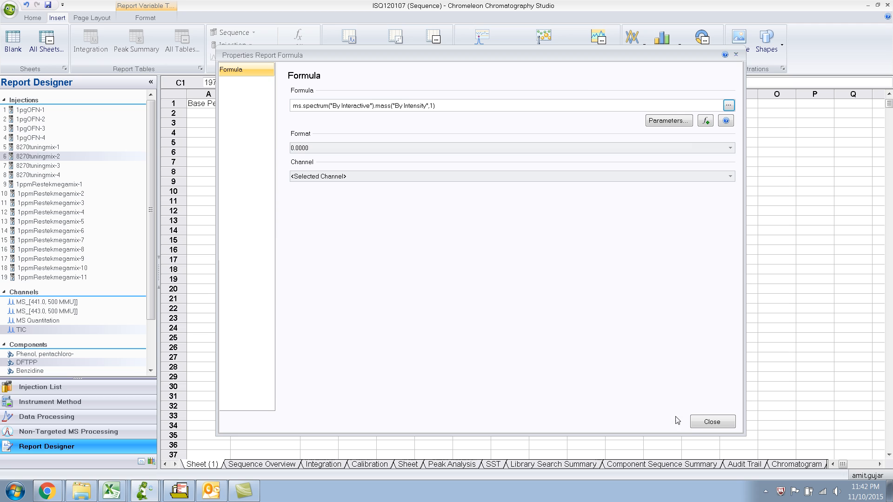
pyautogui.click(699, 423)
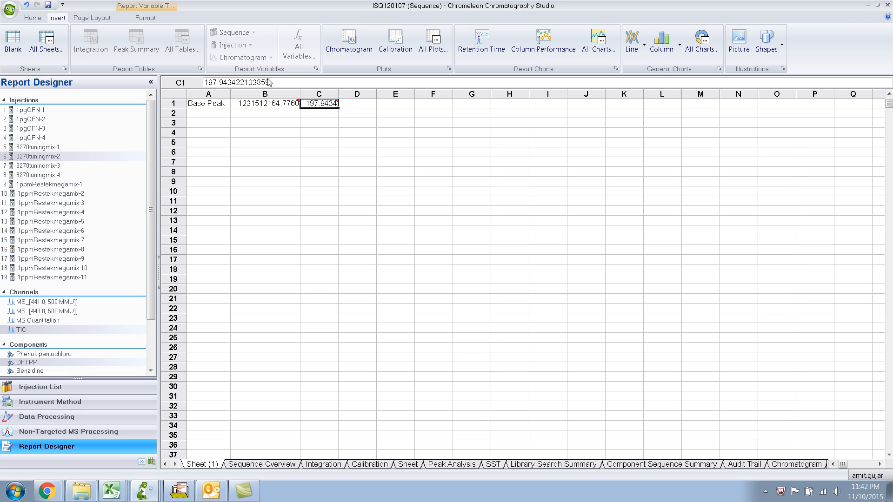
# Reduce the mass value in cell C1 to zero decimal places.
pyautogui.click(161, 18)
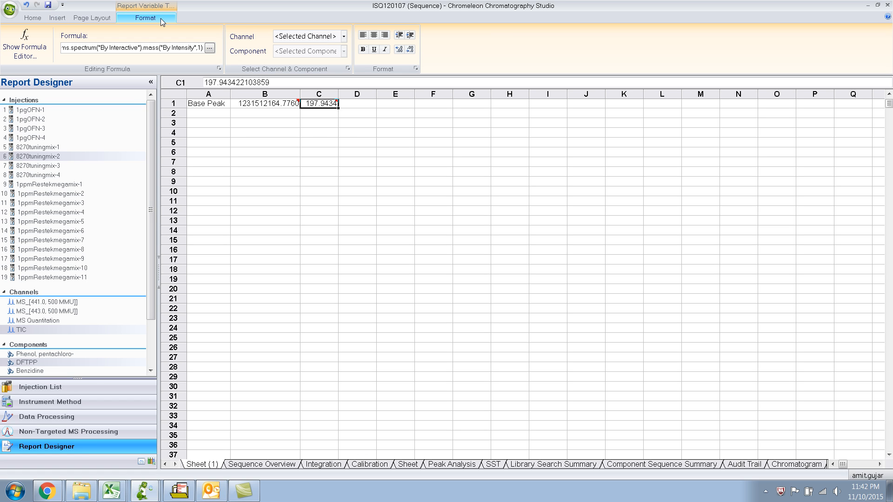
pyautogui.click(410, 50)
pyautogui.click(410, 49)
pyautogui.click(410, 50)
pyautogui.click(410, 49)
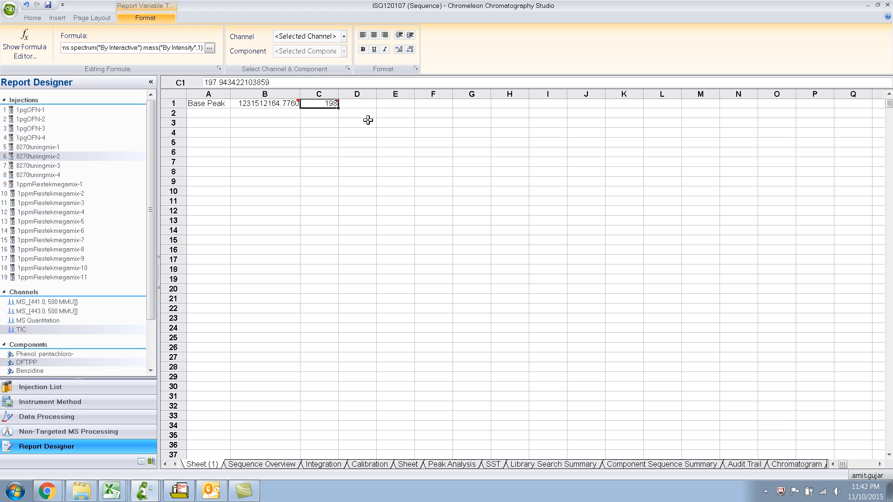
# Insert an empty row above the Base Peak row.
pyautogui.click(169, 103)
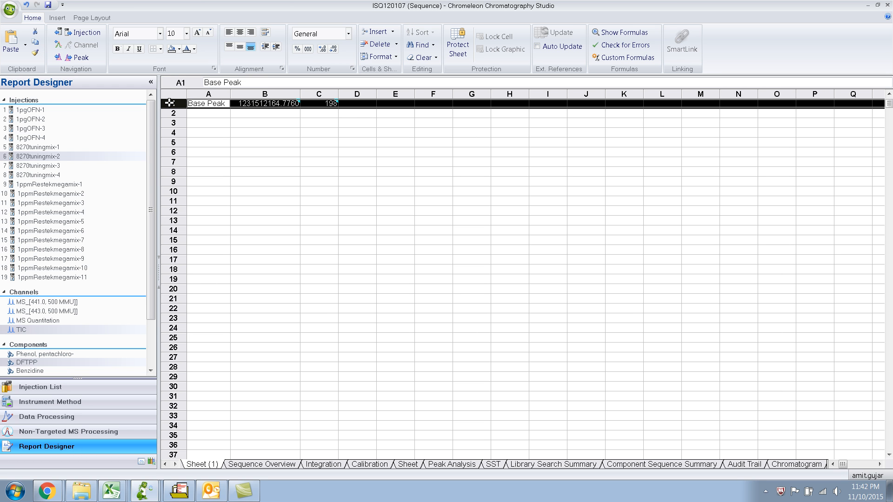
pyautogui.rightClick(170, 103)
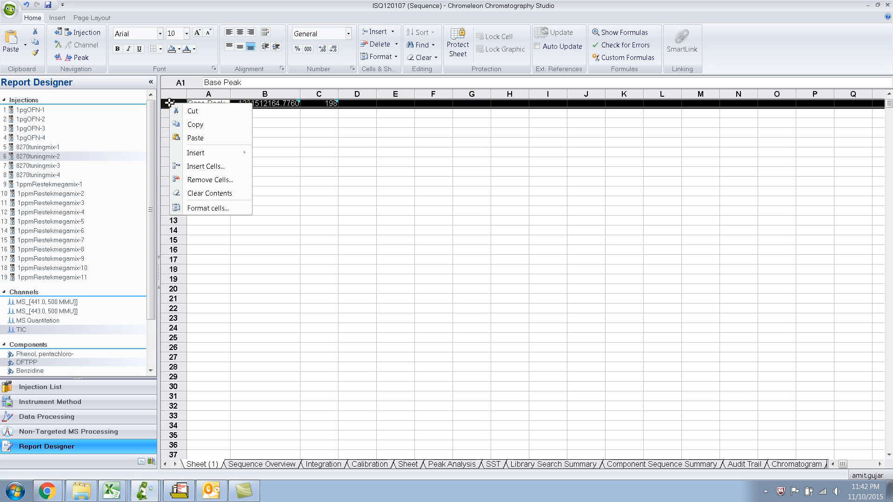
pyautogui.click(228, 168)
# Enter the column headers "Intensity" in cell B1 and "Mass" in cell C1.
pyautogui.click(272, 104)
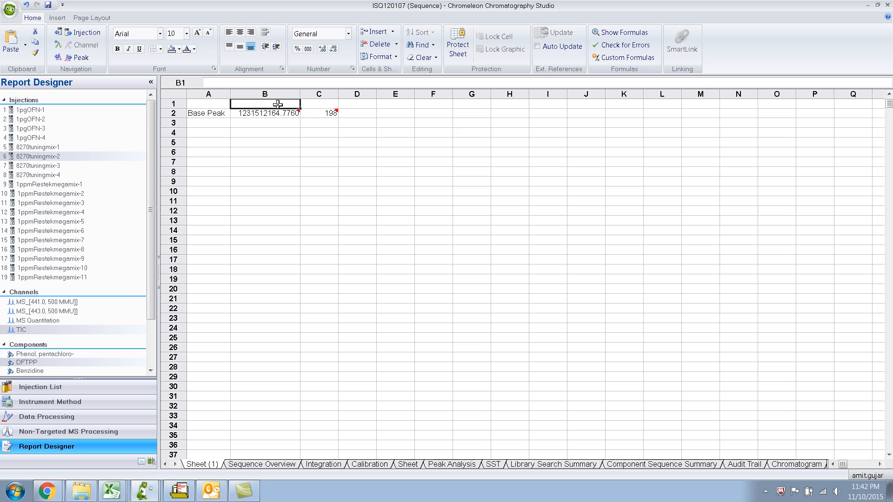
pyautogui.doubleClick(277, 104)
pyautogui.write('Intensity')
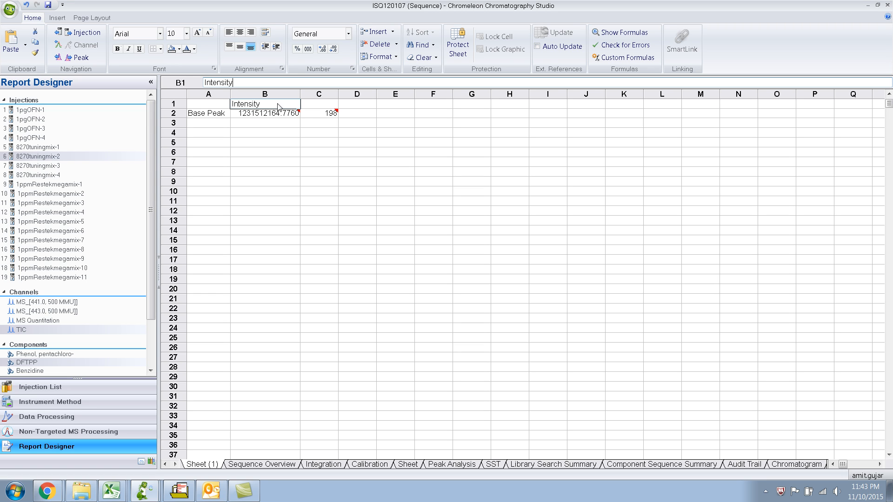
pyautogui.click(330, 104)
pyautogui.write('Mass')
pyautogui.press('Return')
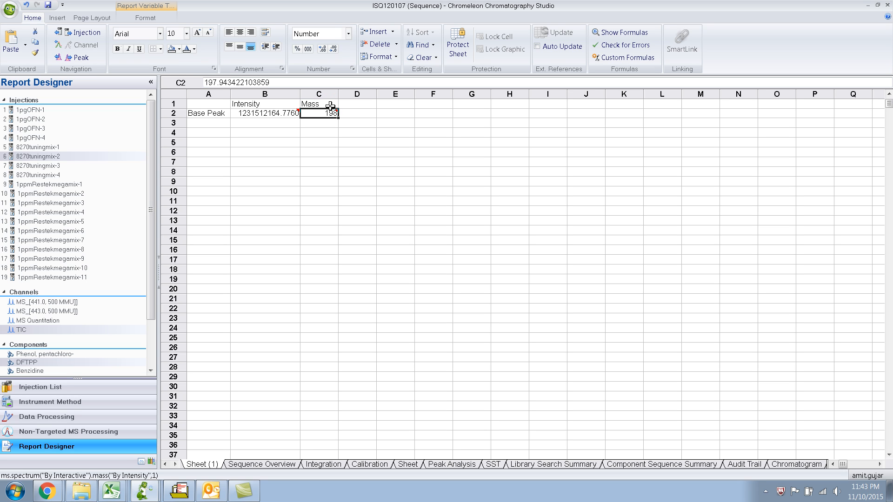
# Label cell A3 "2nd highest peak" and fit column A to the text.
pyautogui.press('Down')
pyautogui.press('Left')
pyautogui.press('Left')
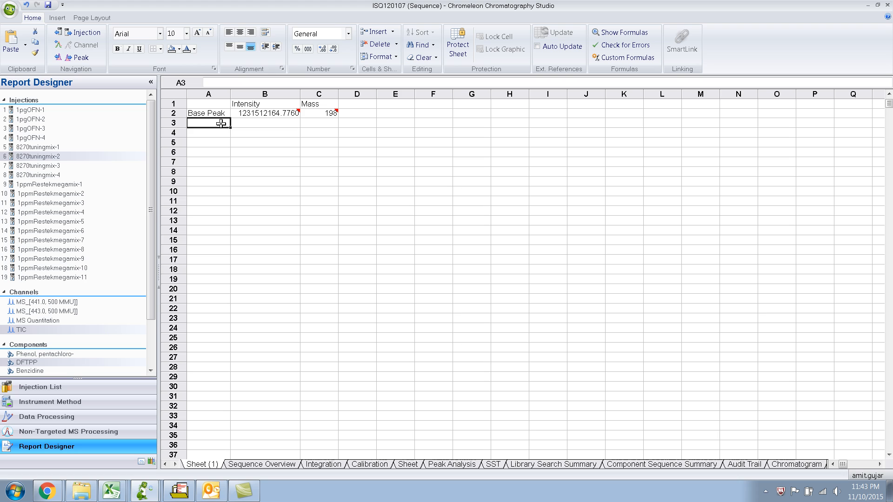
pyautogui.write('2n')
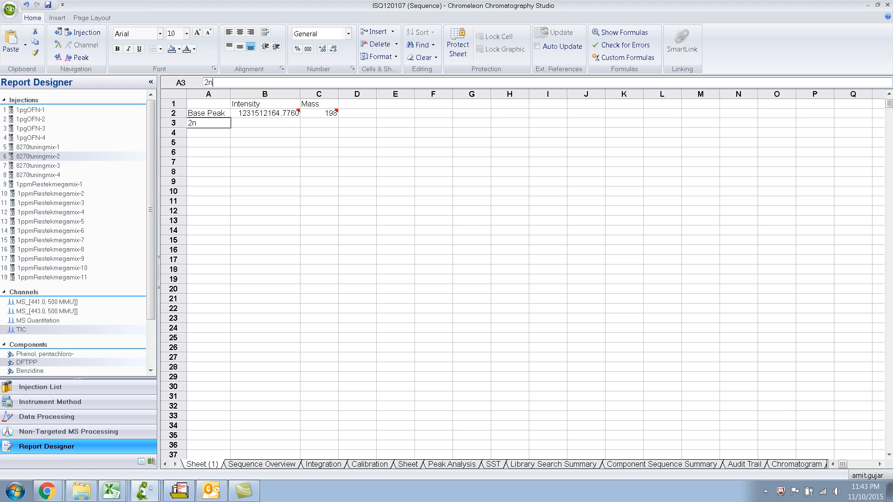
pyautogui.write('d highest peak')
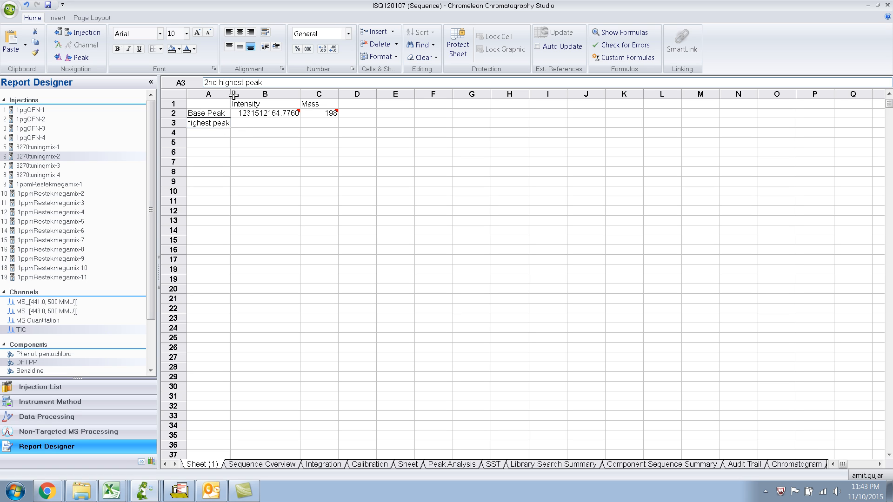
pyautogui.click(236, 140)
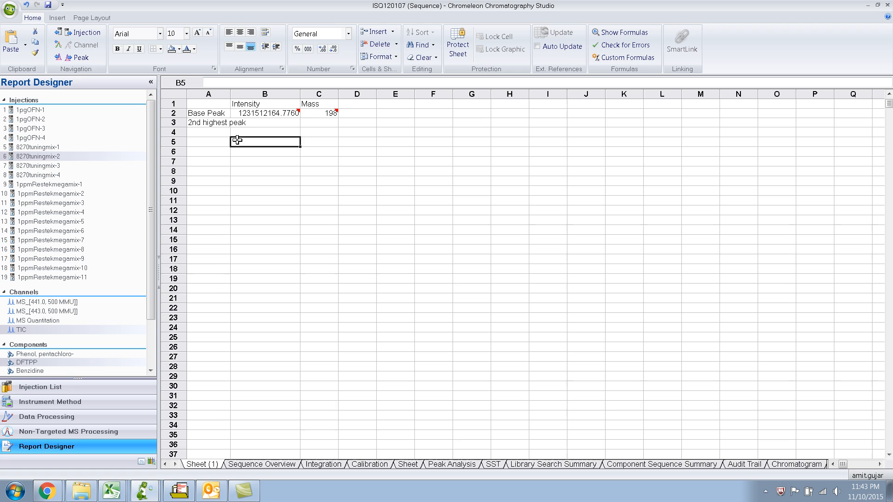
pyautogui.doubleClick(230, 95)
# Start a report variable in cell B3 from the Mass Spectrometry category's Mass Spectrum, using the interactive spectrum.
pyautogui.click(284, 125)
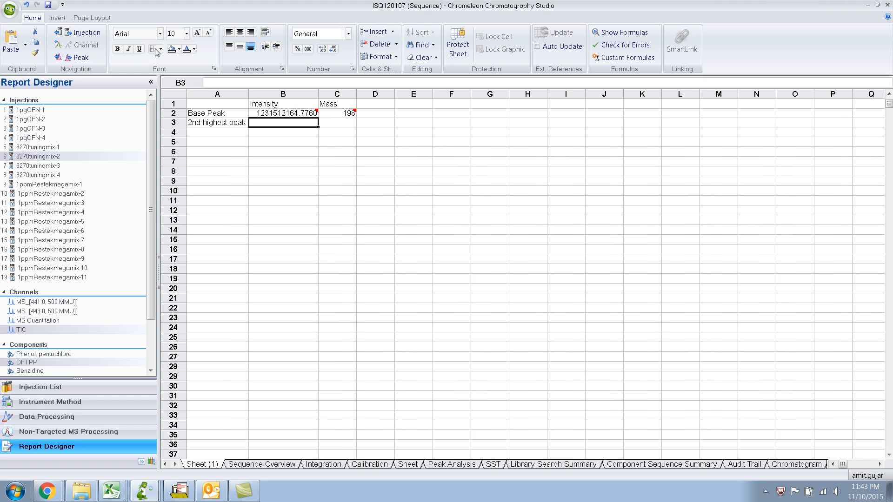
pyautogui.click(58, 18)
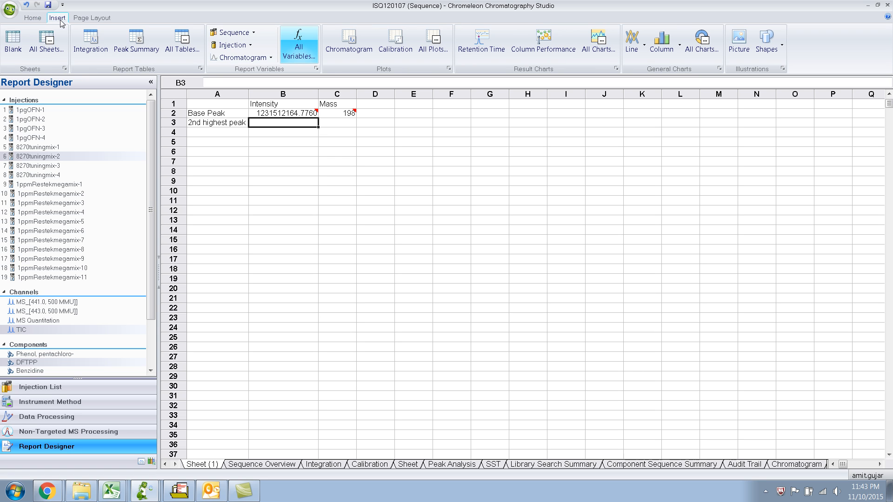
pyautogui.click(300, 57)
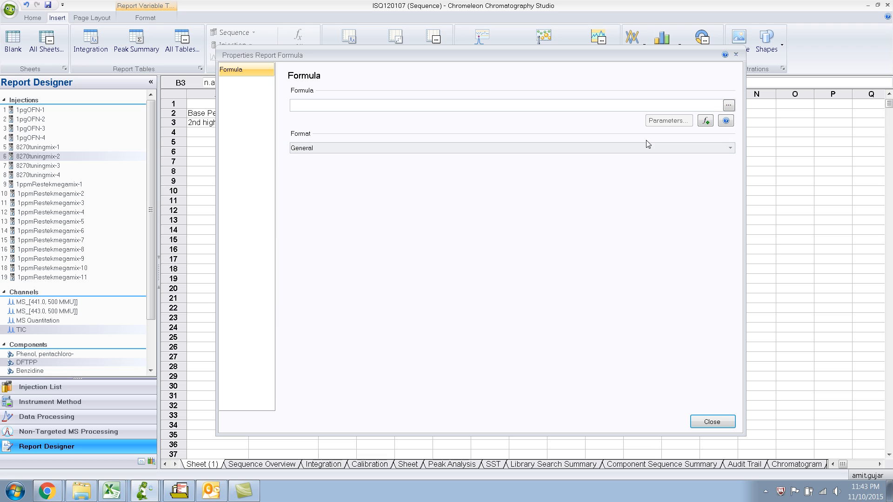
pyautogui.click(705, 121)
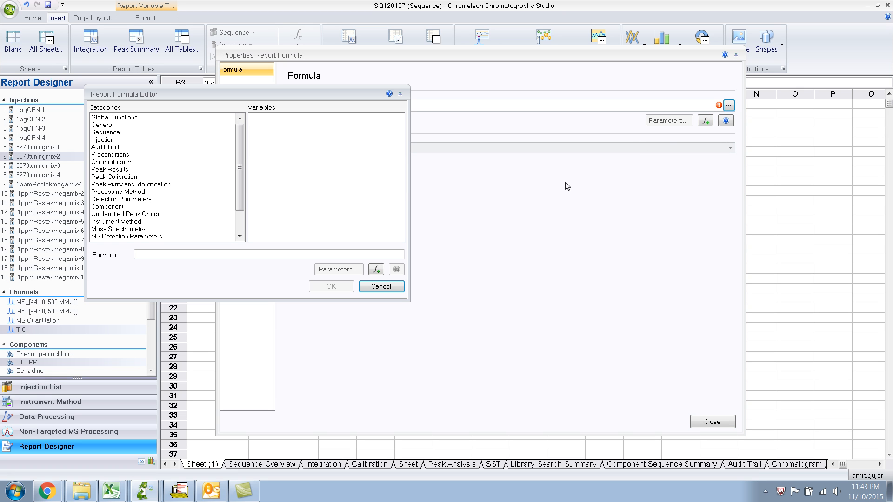
pyautogui.moveTo(239, 179); pyautogui.dragTo(237, 208)
pyautogui.click(140, 200)
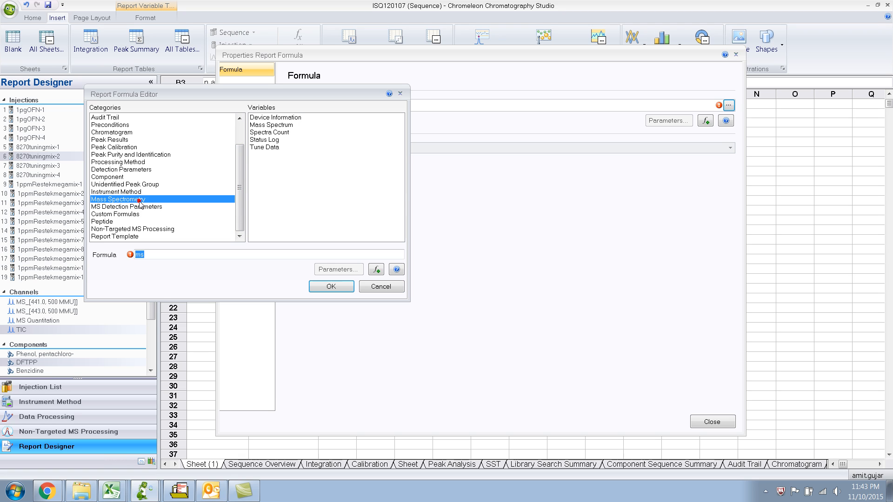
pyautogui.click(279, 125)
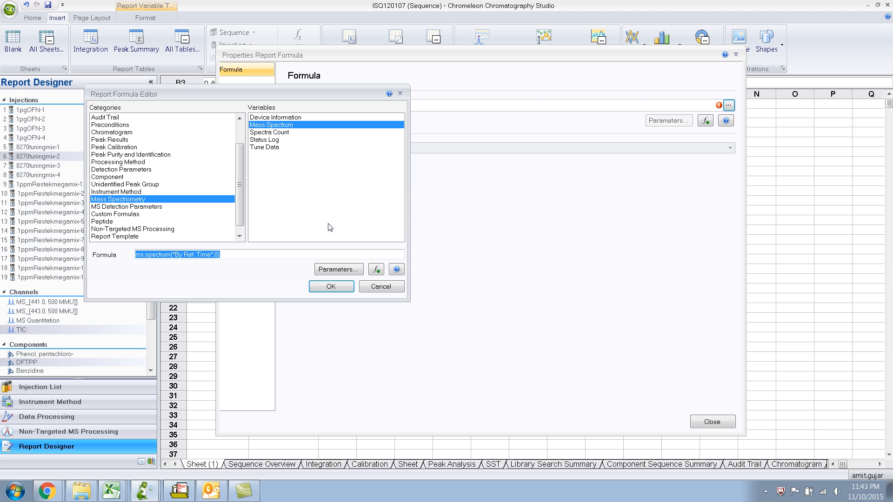
pyautogui.click(346, 270)
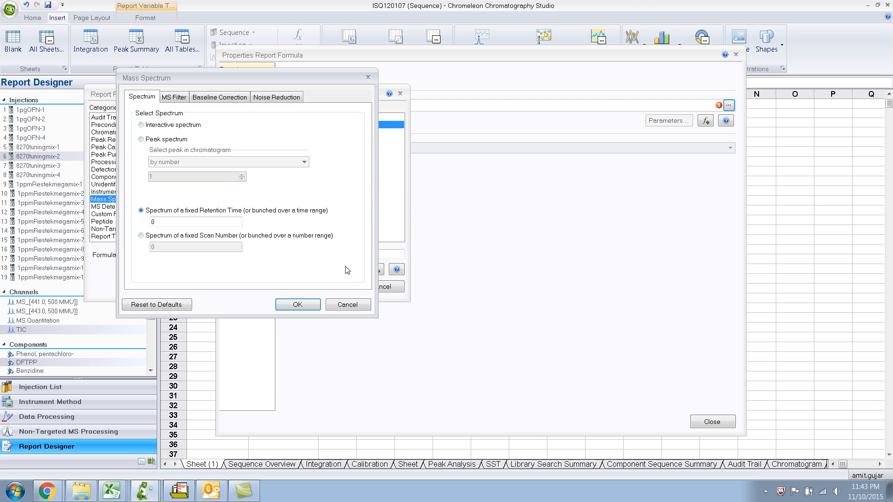
pyautogui.click(142, 126)
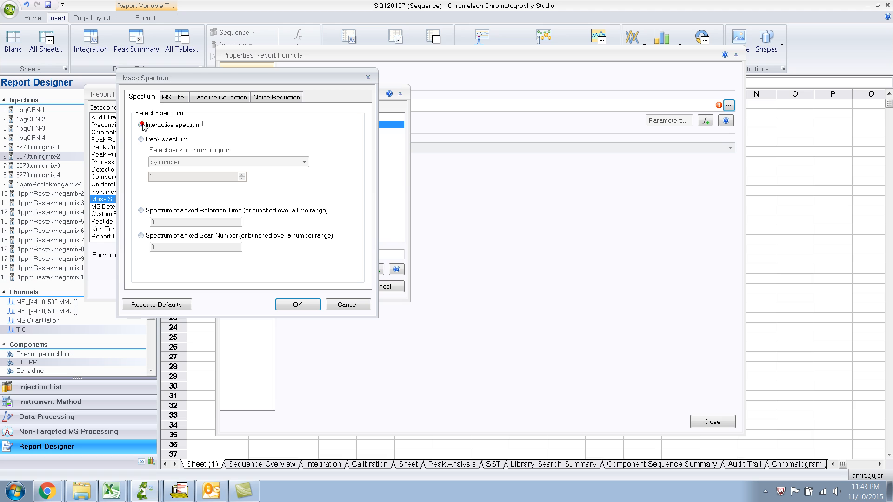
pyautogui.click(297, 305)
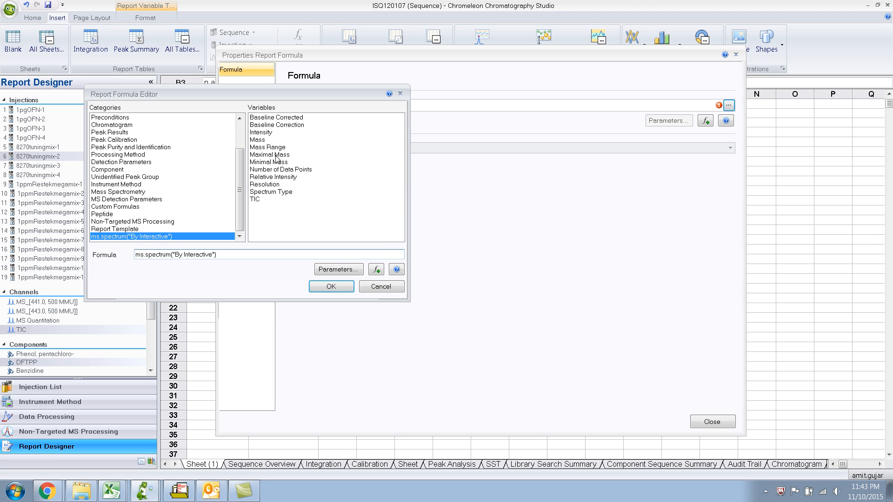
# Complete the B3 formula with the Intensity variable, computed for the mass peak with the 2 greatest Intensity.
pyautogui.click(262, 133)
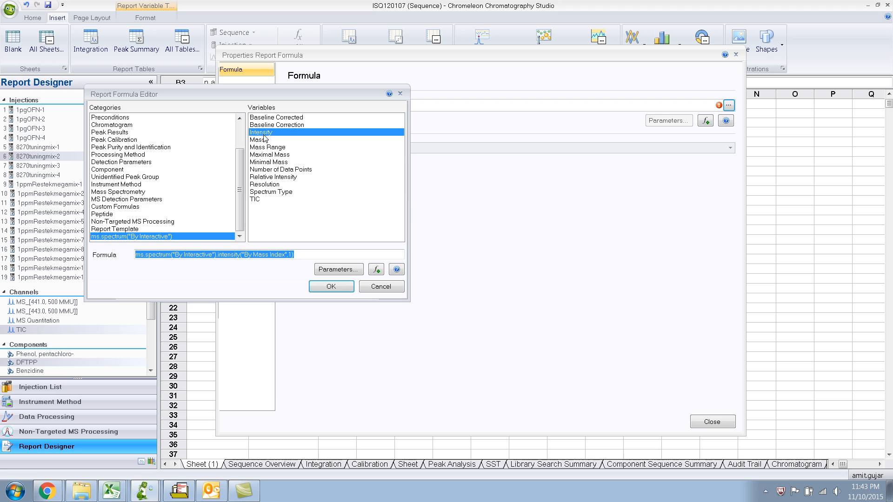
pyautogui.click(338, 269)
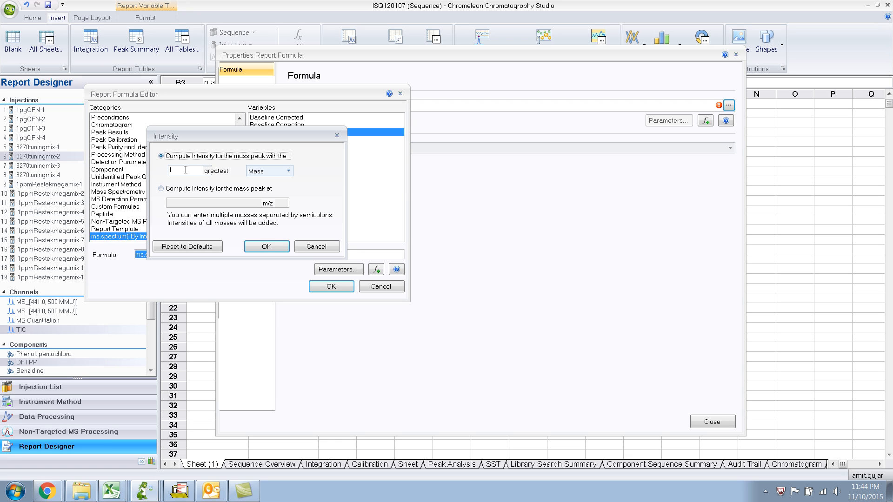
pyautogui.moveTo(185, 170); pyautogui.dragTo(169, 171)
pyautogui.write('2')
pyautogui.click(280, 171)
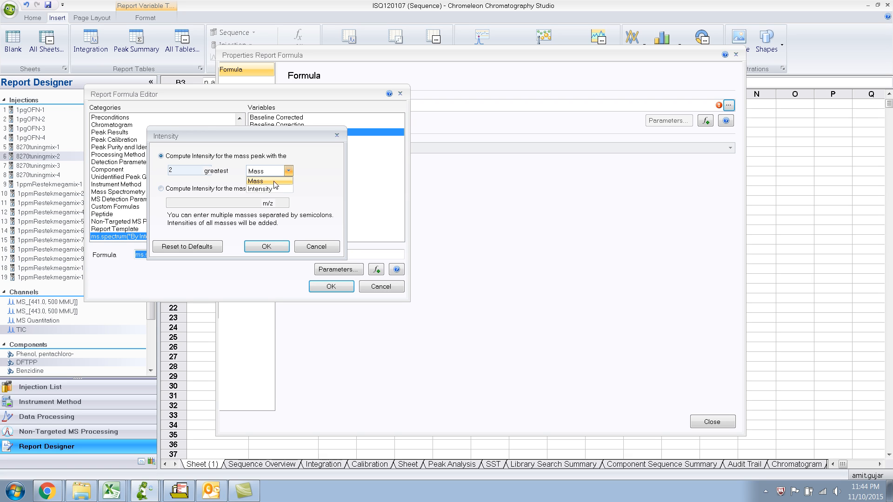
pyautogui.click(269, 189)
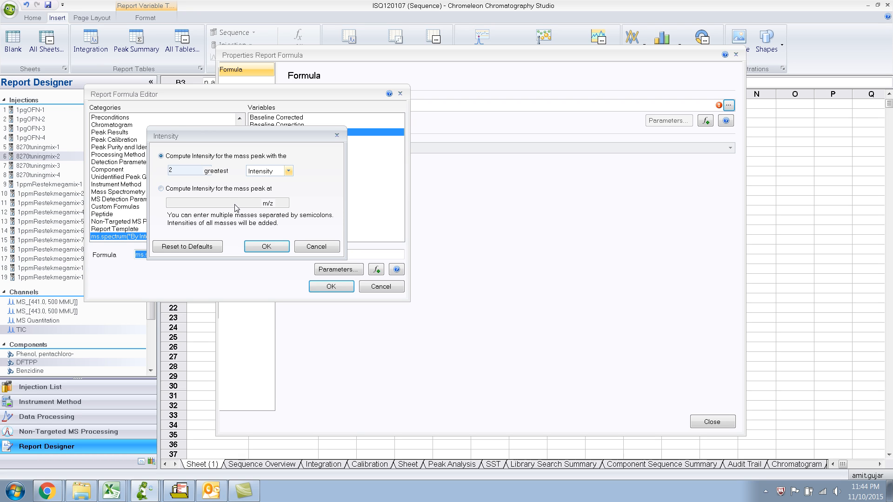
pyautogui.click(274, 248)
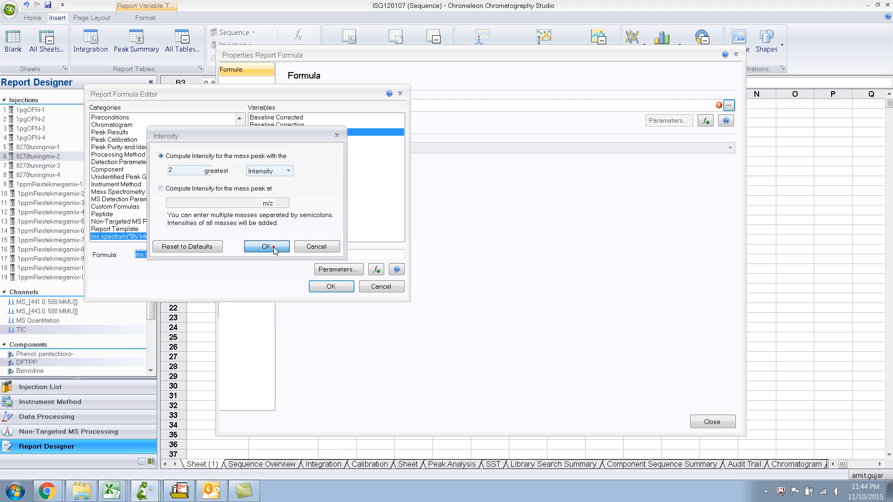
pyautogui.click(330, 288)
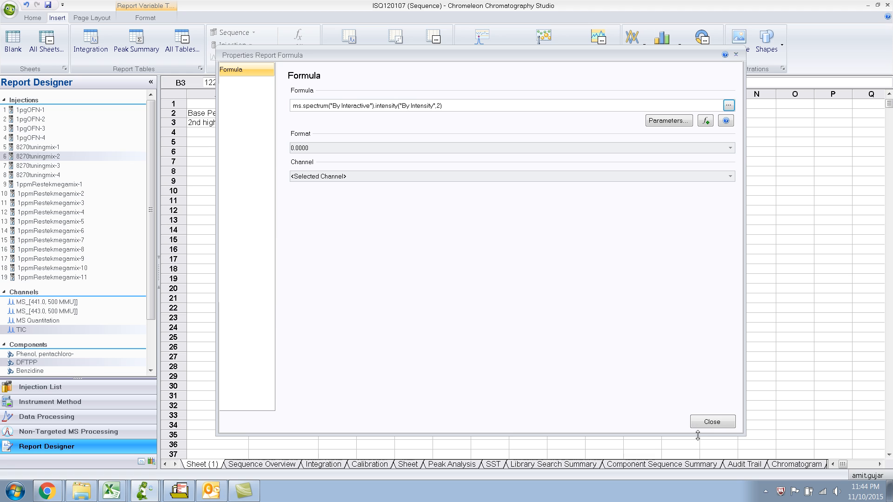
pyautogui.click(716, 424)
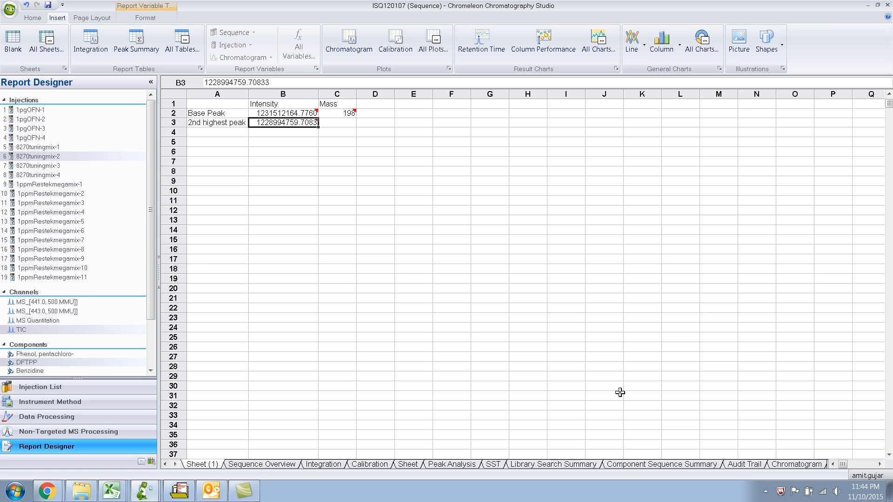
# Copy the base peak's mass variable from cell C2 into cell C3.
pyautogui.click(349, 122)
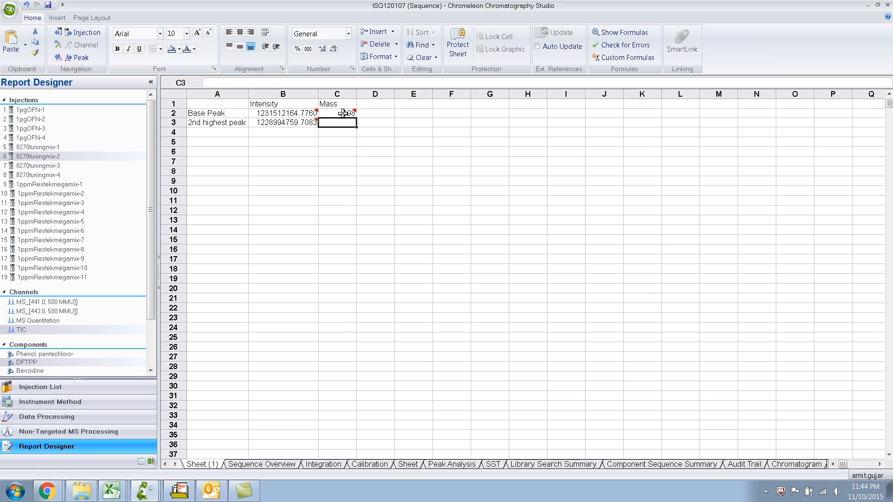
pyautogui.click(343, 113)
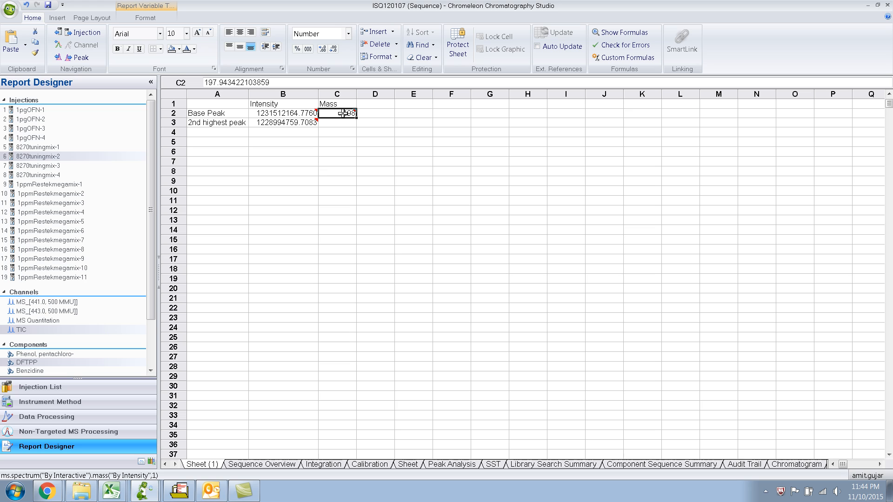
pyautogui.hotkey('ctrl', 'c')
pyautogui.click(339, 123)
pyautogui.hotkey('ctrl', 'v')
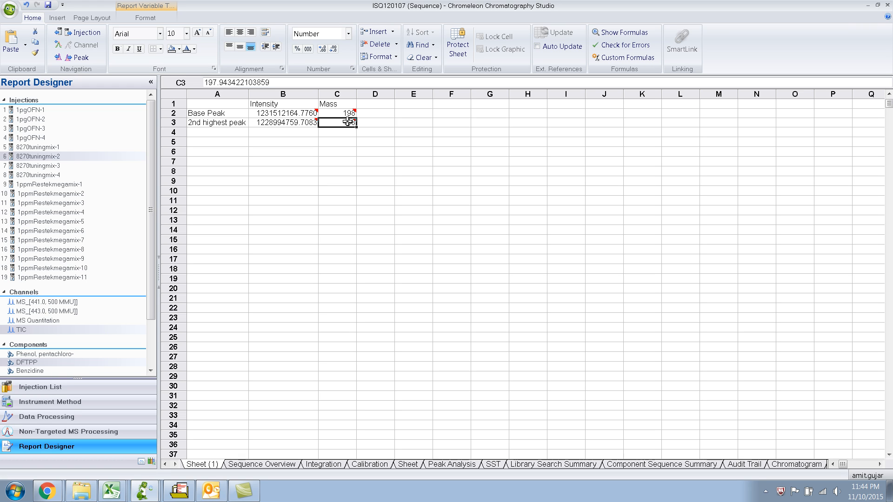
# Edit the report formula in cell C3 to ms.spectrum("By Interactive").mass("By Intensity",2).
pyautogui.doubleClick(348, 122)
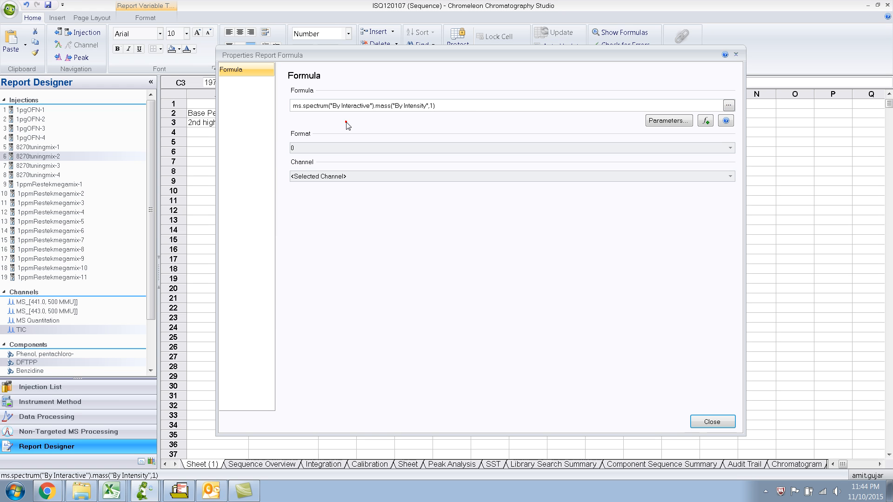
pyautogui.click(432, 107)
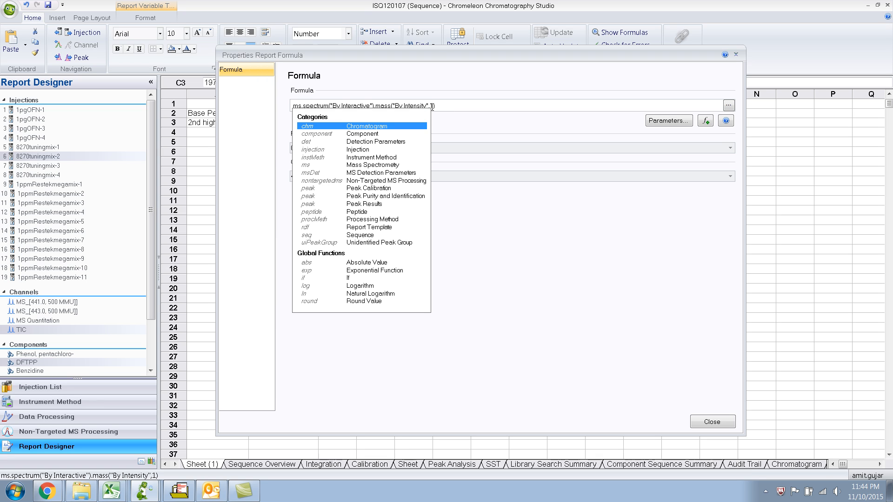
pyautogui.click(432, 106)
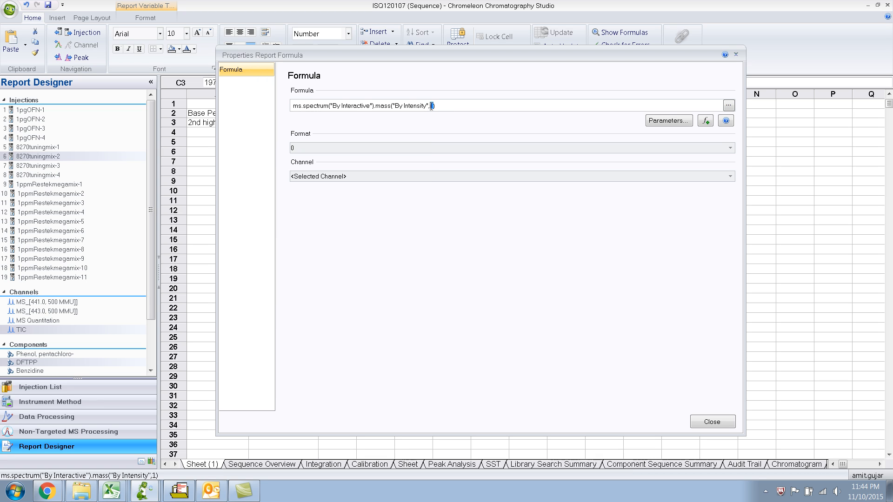
pyautogui.write('2')
pyautogui.click(710, 422)
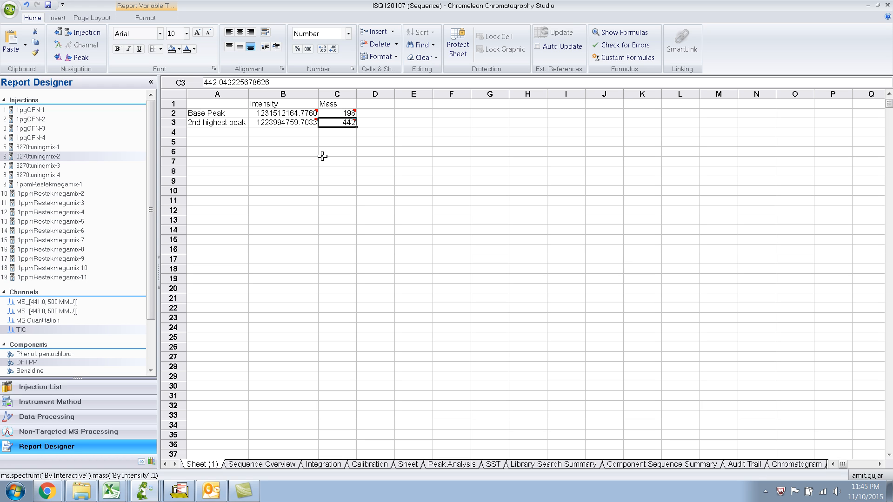
# Examine the DFTPP mass spectrum of injection 8270tuningmix-3 in Data Processing and return to the report sheet in Report Designer.
pyautogui.click(111, 422)
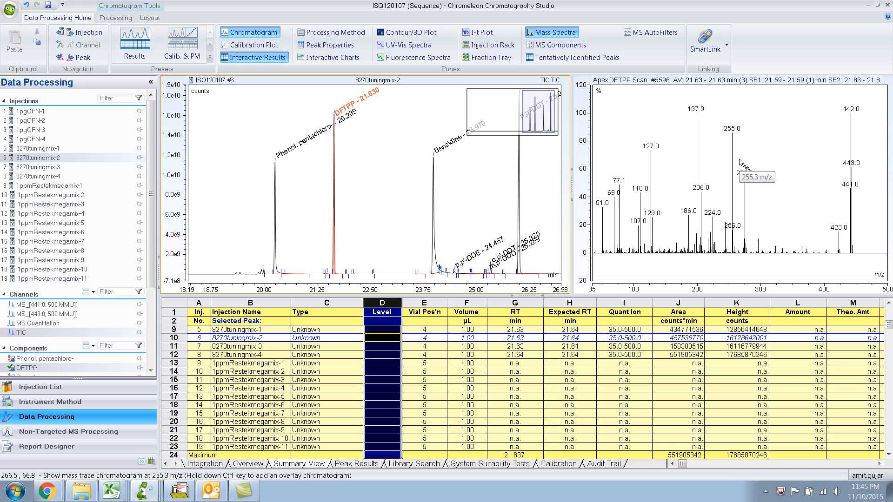
pyautogui.click(58, 168)
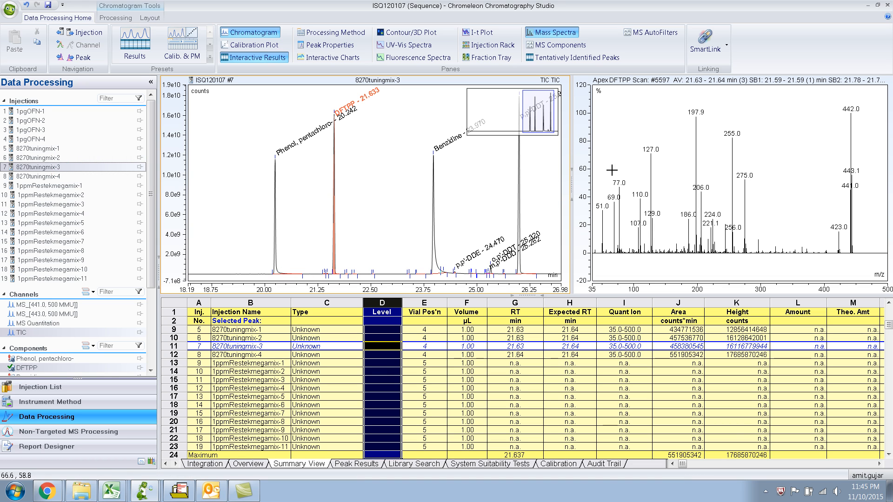
pyautogui.click(55, 447)
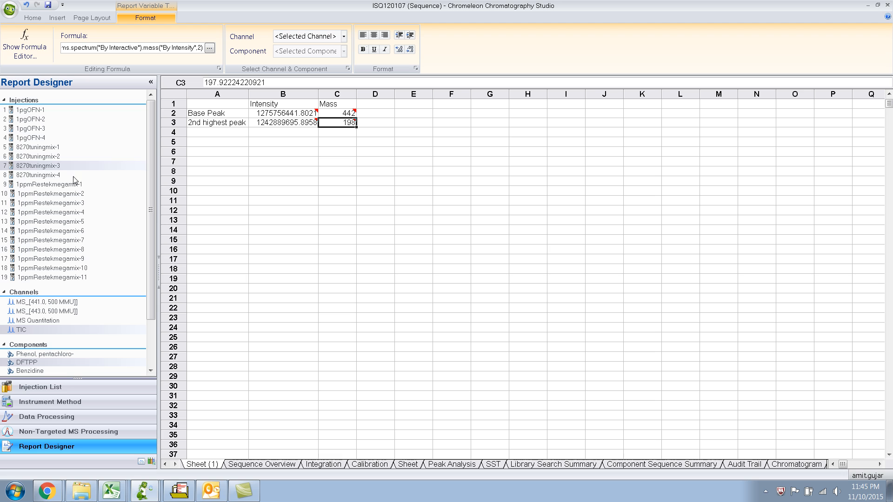
# Compare the base peak and second highest peak rows across the 8270tuningmix-1, -2 and -3 injections, ending on 8270tuningmix-2.
pyautogui.click(50, 156)
pyautogui.click(50, 148)
pyautogui.click(49, 157)
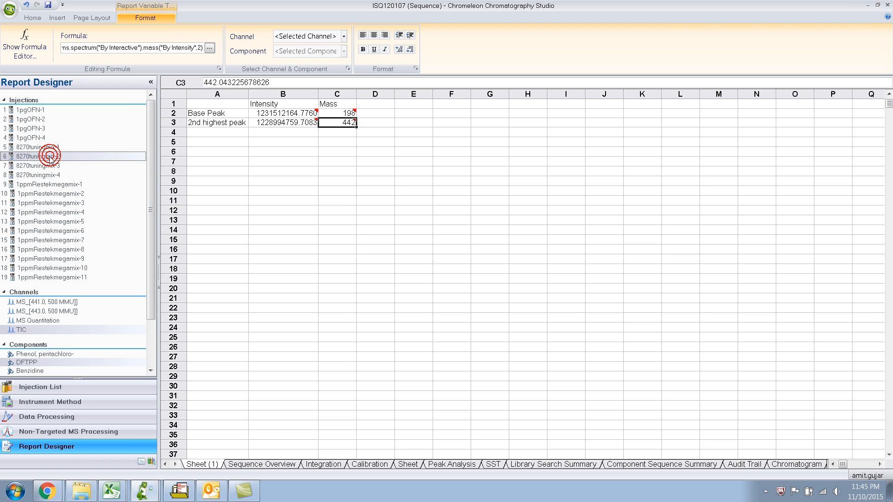
pyautogui.click(48, 166)
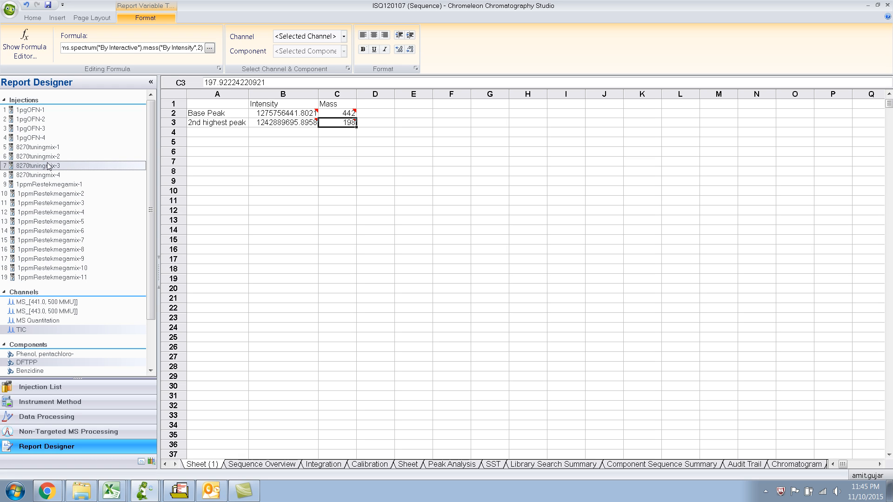
pyautogui.click(59, 157)
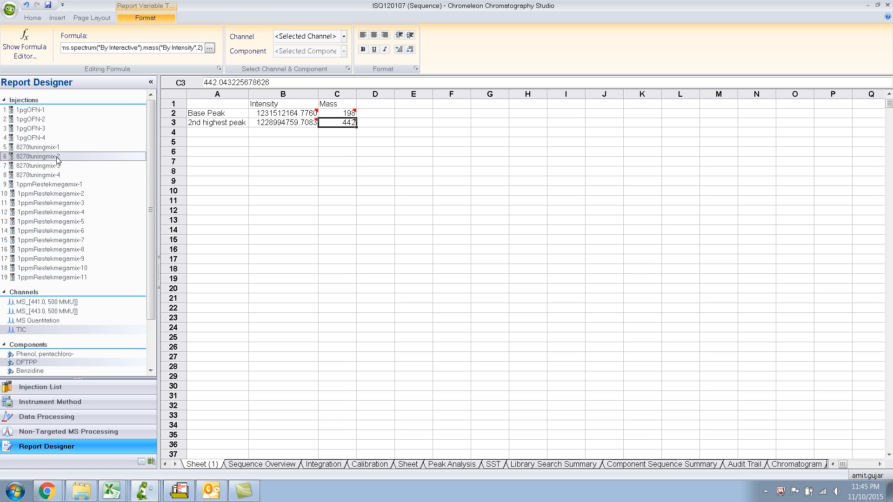
pyautogui.click(55, 166)
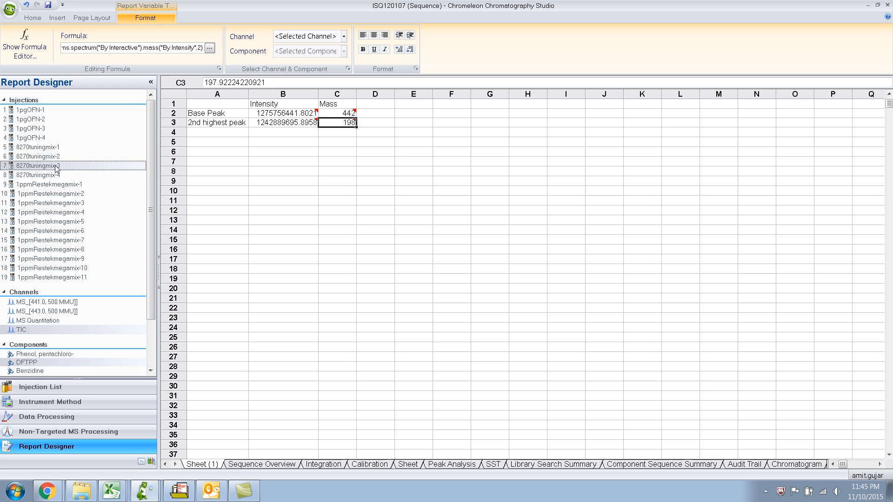
pyautogui.click(55, 158)
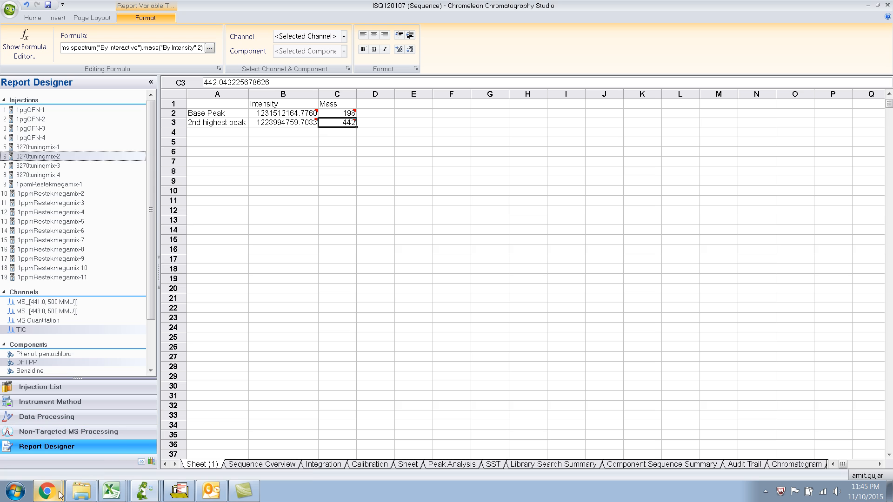
# Switch to the Chrome PDF to review the DFTPP ion abundance criteria for scan mode, and return to the report sheet.
pyautogui.moveTo(47, 490)
pyautogui.click(56, 466)
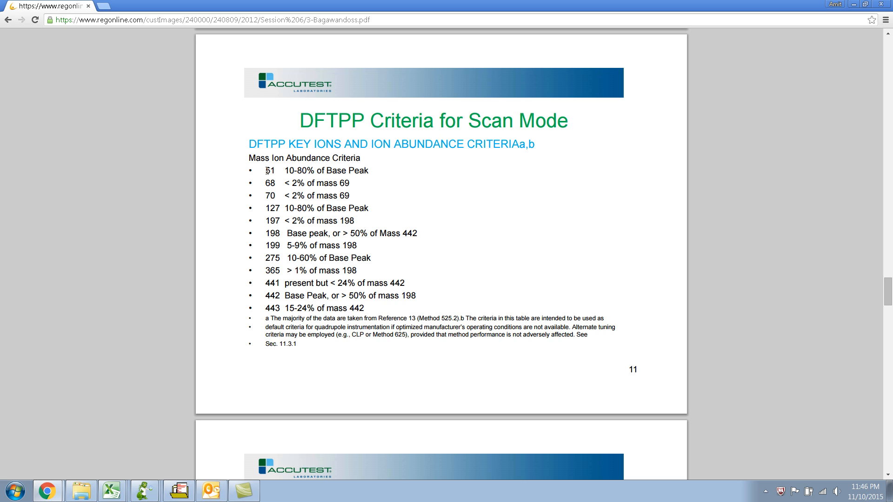
pyautogui.click(273, 210)
pyautogui.click(272, 231)
pyautogui.hotkey('alt', 'Tab')
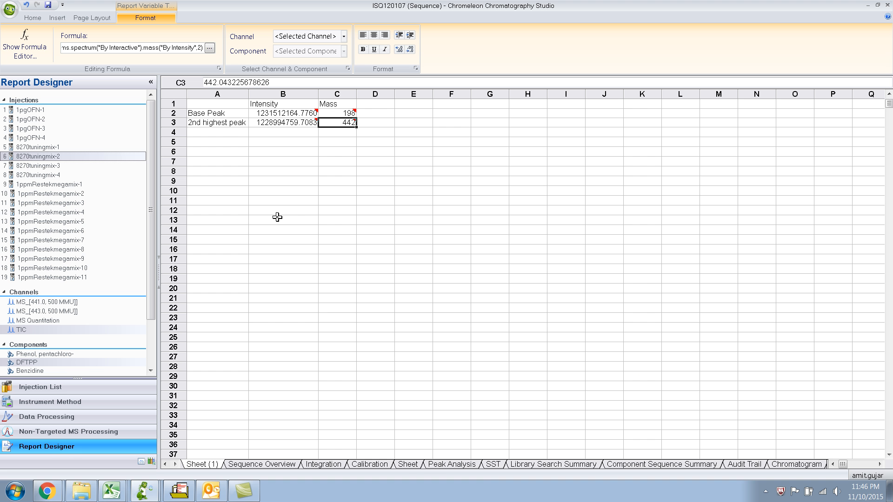
# Label cell A5 of the report sheet "Intensity of 51".
pyautogui.click(219, 143)
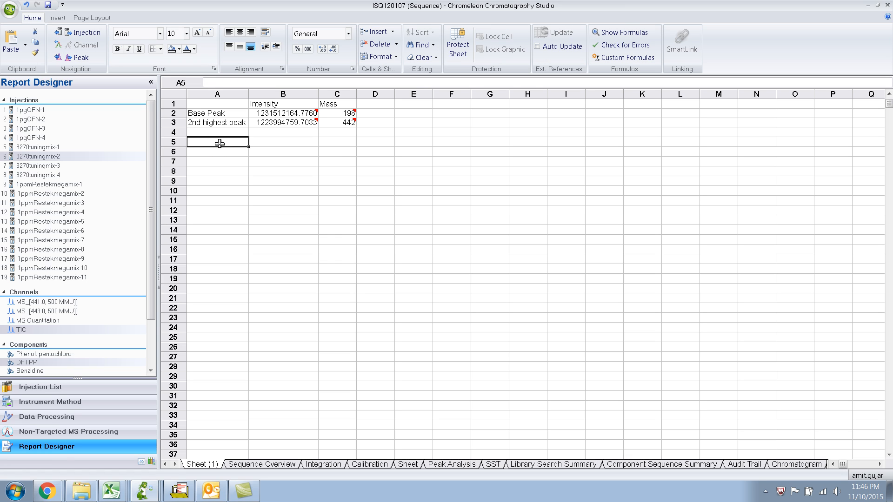
pyautogui.write('Intensity')
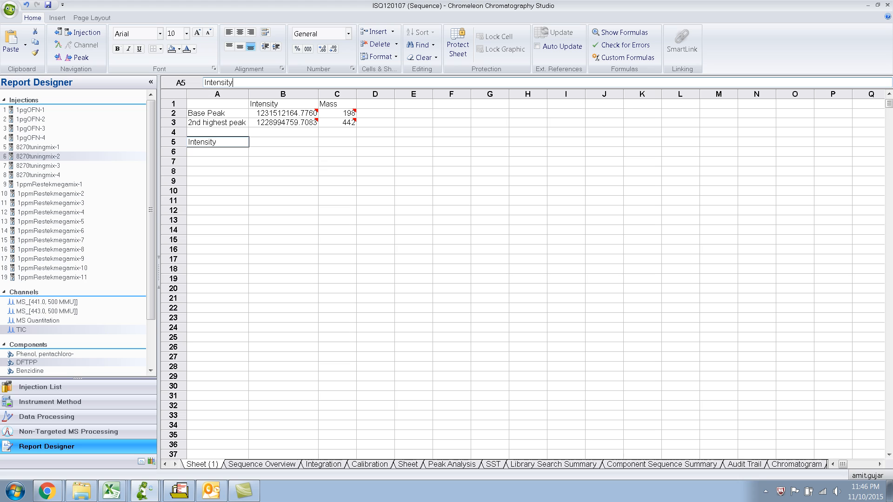
pyautogui.write(' of 51')
# Start a report formula in cell B5 with the Mass Spectrum variable from Mass Spectrometry, using the interactive spectrum.
pyautogui.click(296, 139)
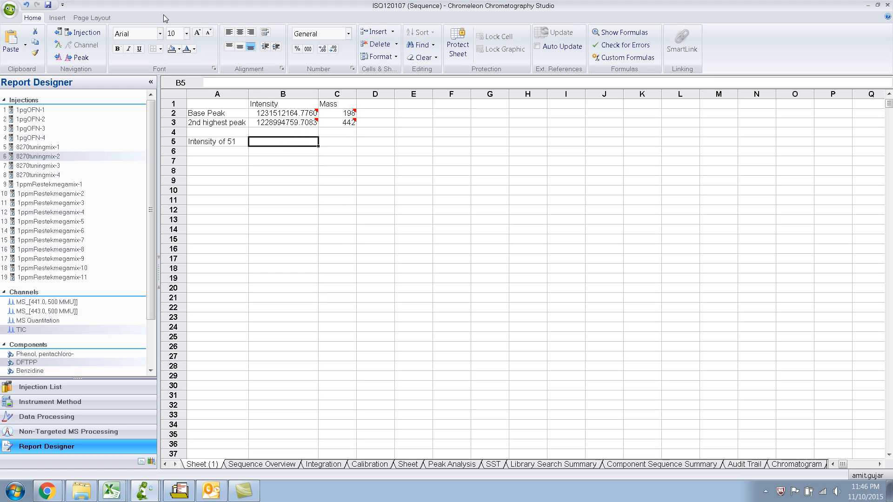
pyautogui.click(64, 18)
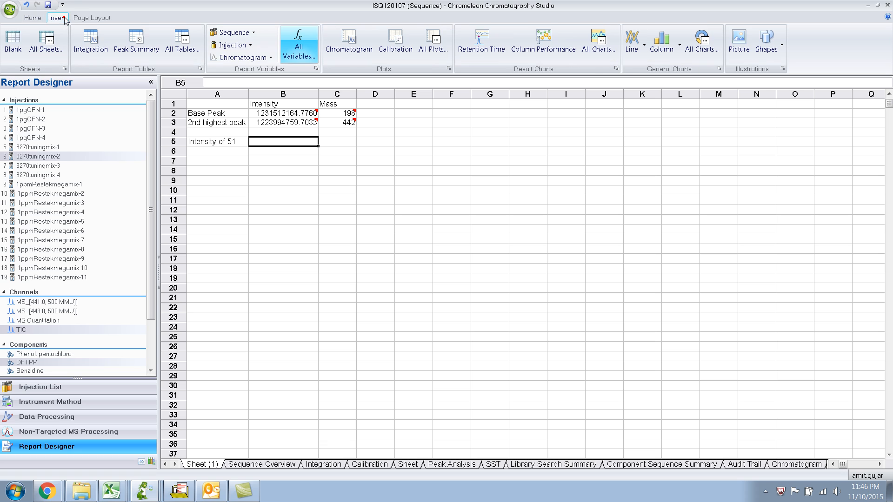
pyautogui.click(293, 57)
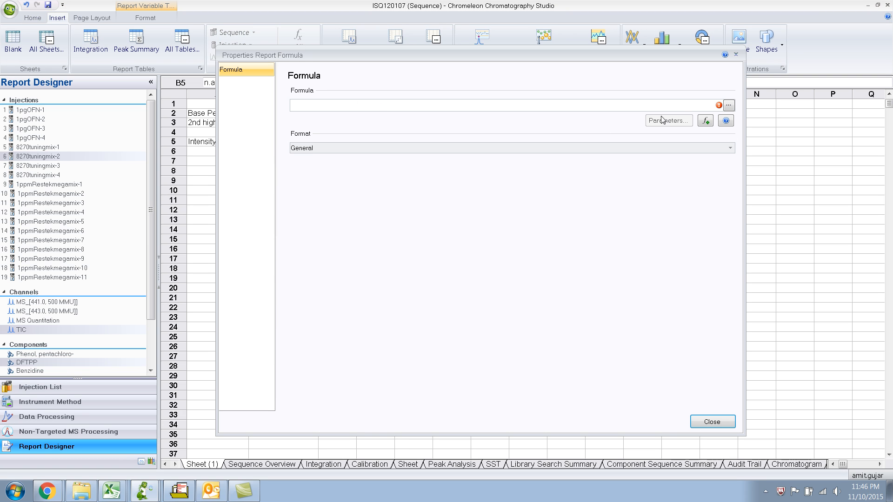
pyautogui.click(729, 106)
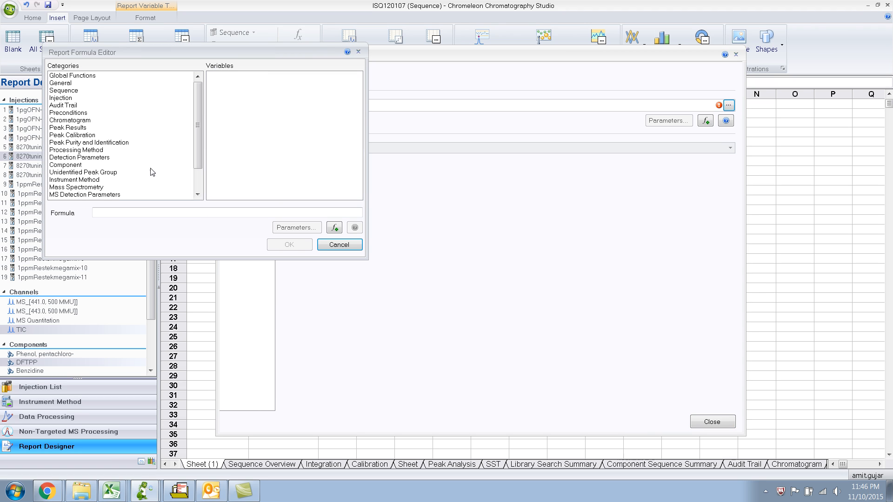
pyautogui.click(90, 187)
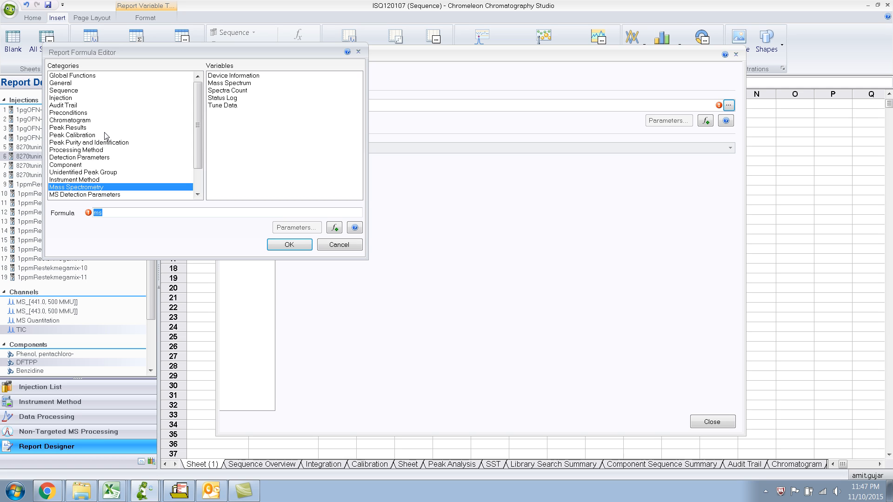
pyautogui.moveTo(177, 53); pyautogui.dragTo(338, 96)
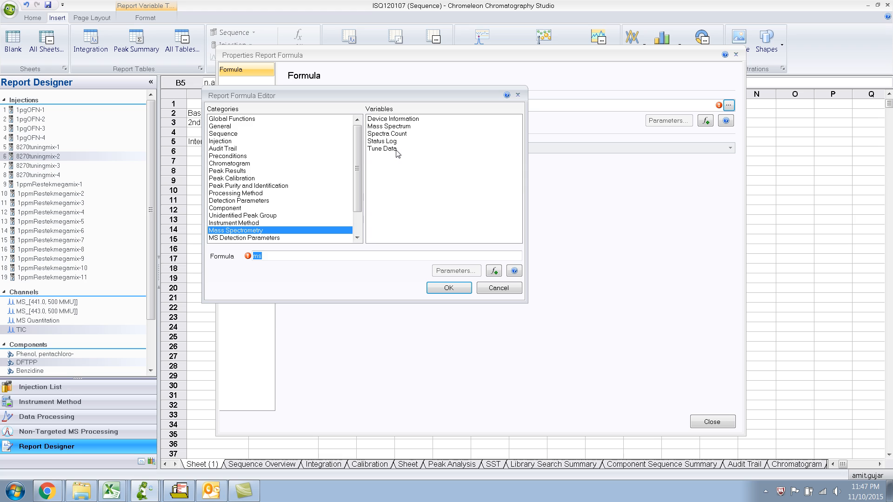
pyautogui.click(402, 128)
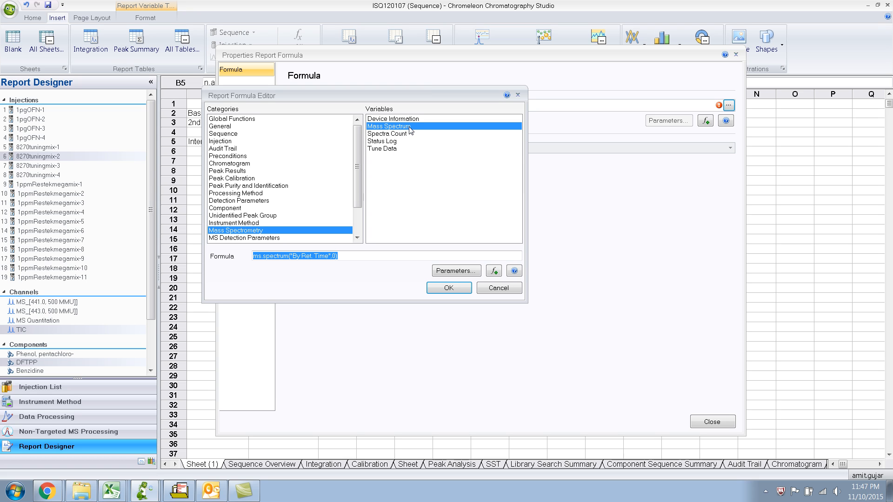
pyautogui.click(476, 271)
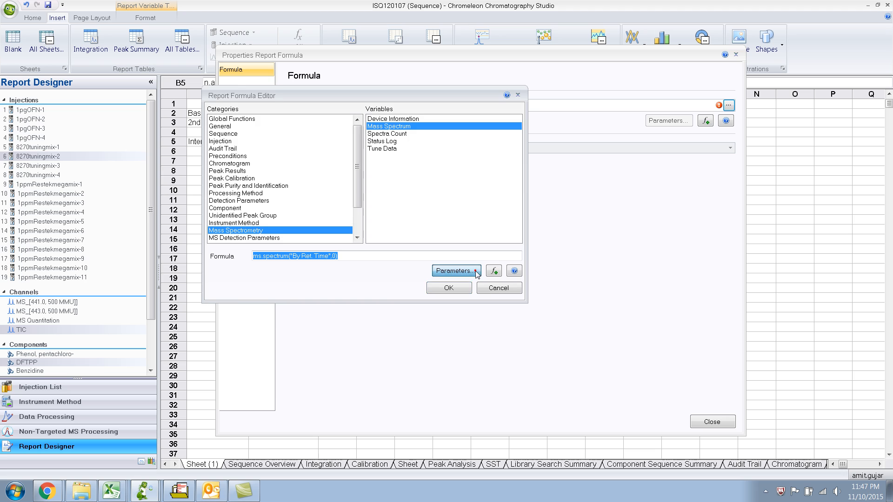
pyautogui.click(260, 126)
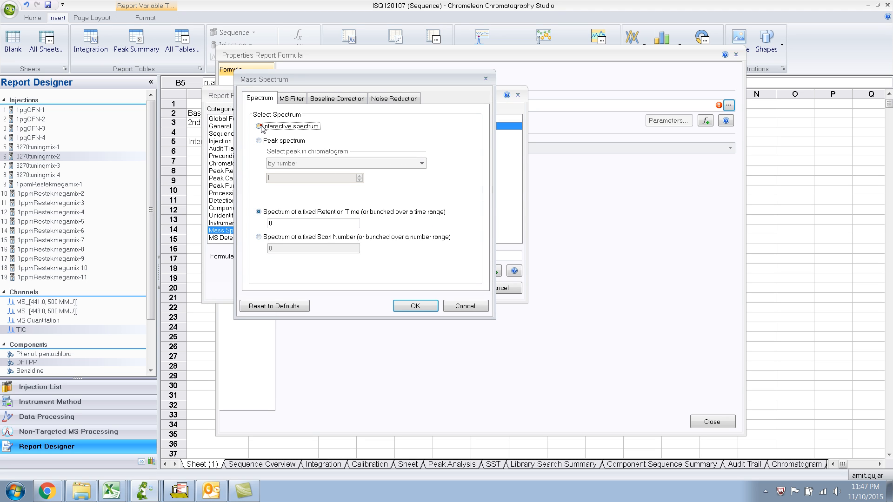
pyautogui.click(416, 306)
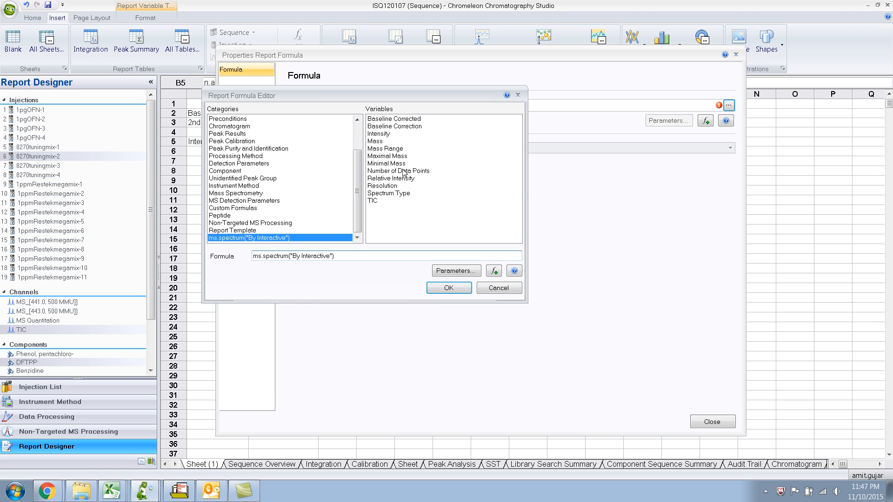
# Add the Intensity variable computed for the mass peak at 51 m/z and apply the finished formula to cell B5.
pyautogui.doubleClick(380, 134)
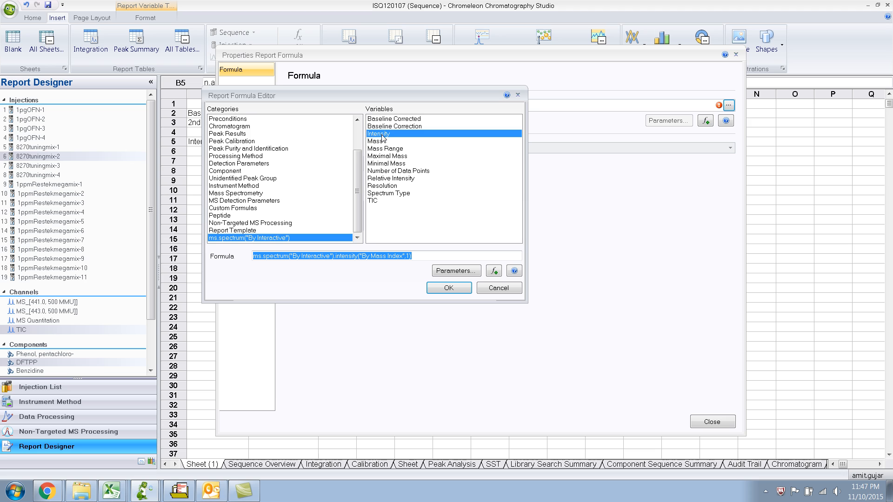
pyautogui.click(456, 271)
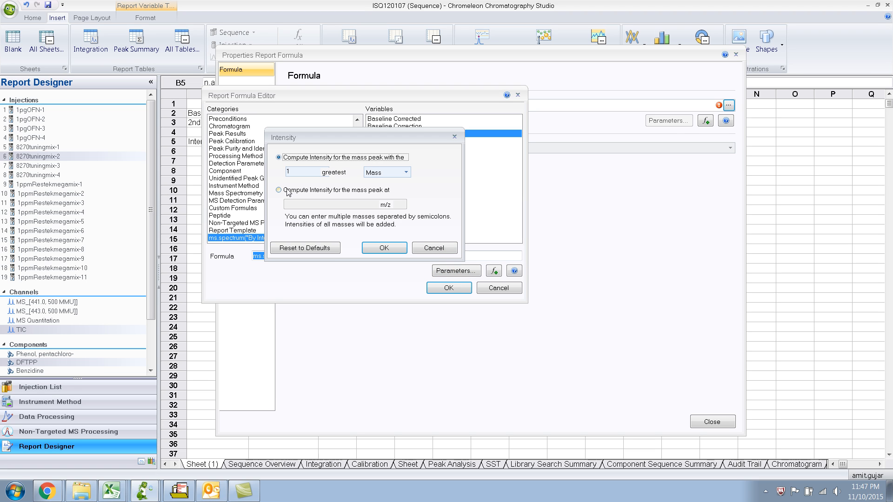
pyautogui.click(279, 190)
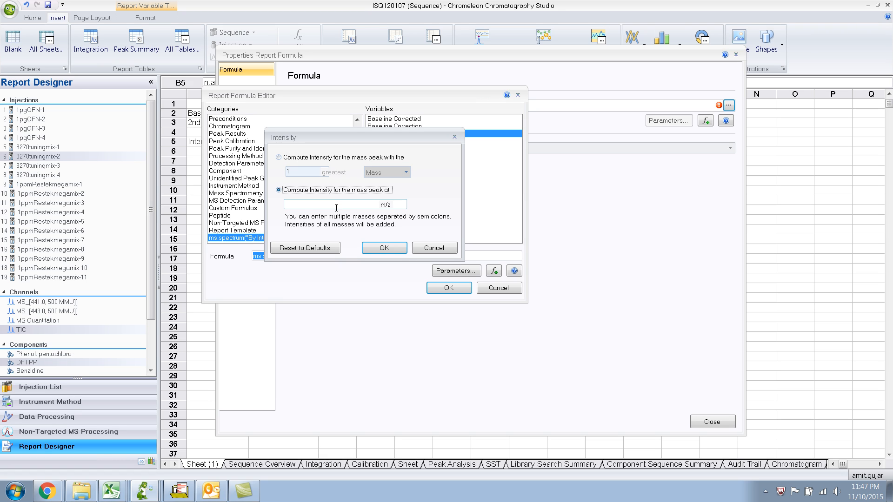
pyautogui.click(336, 205)
pyautogui.click(384, 247)
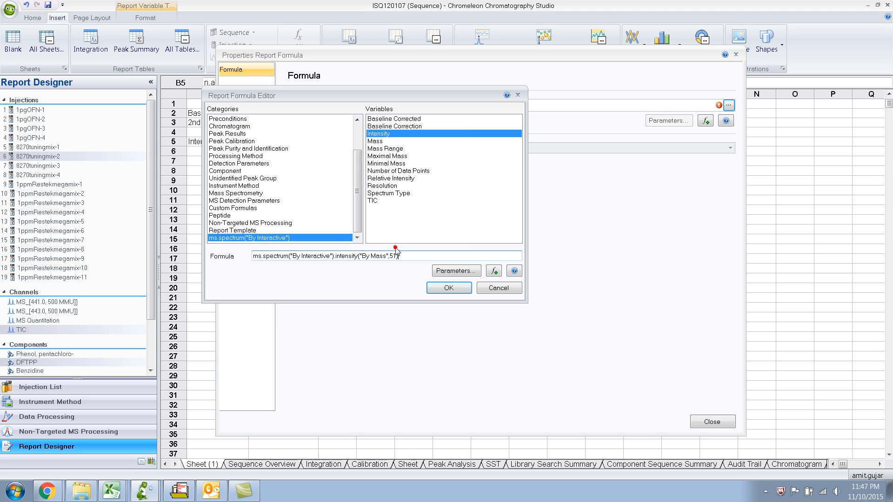
pyautogui.click(448, 288)
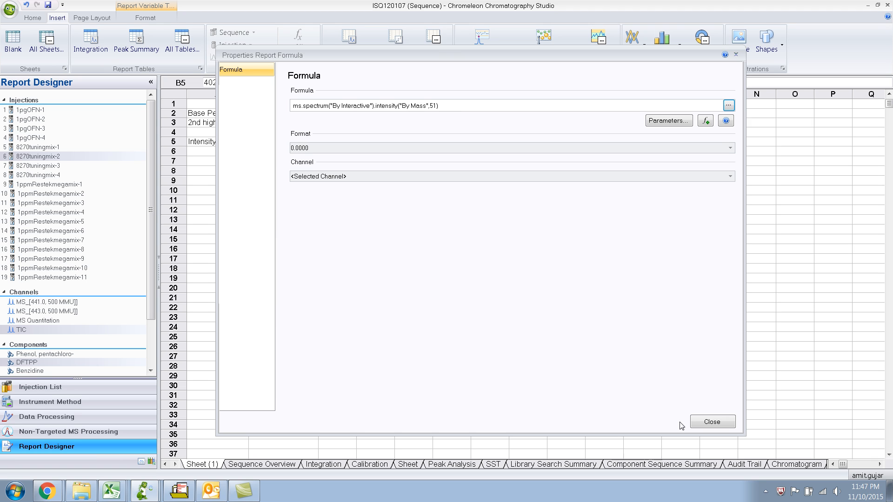
pyautogui.click(702, 422)
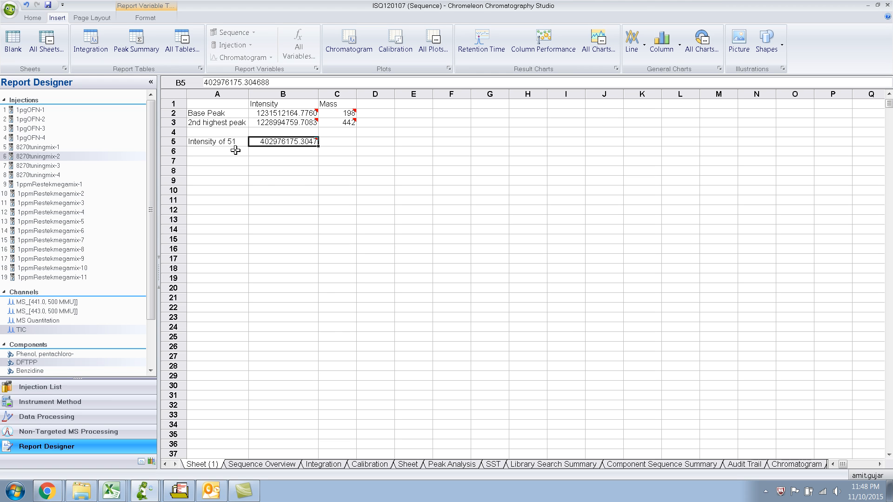
# Check the DFTPP criteria in the Chrome PDF and label cell A6 "Intensity of 68", reusing the text from A5.
pyautogui.hotkey('alt', 'Tab')
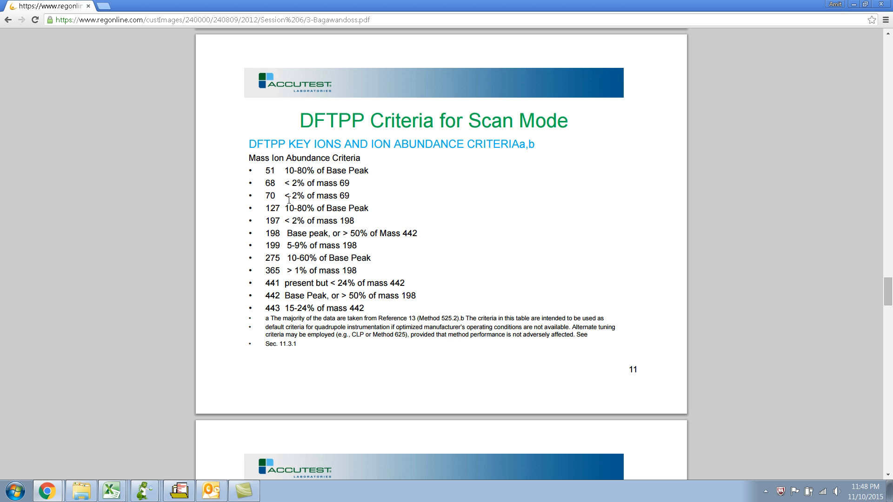
pyautogui.hotkey('alt', 'Tab')
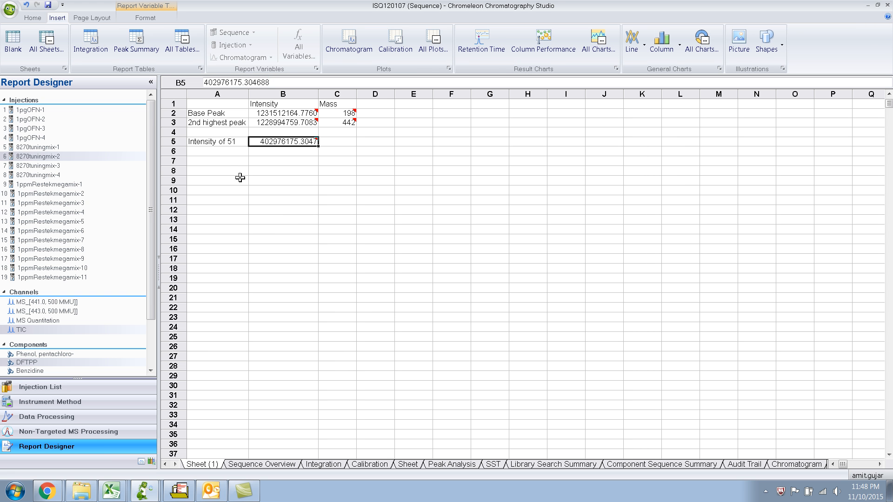
pyautogui.click(226, 143)
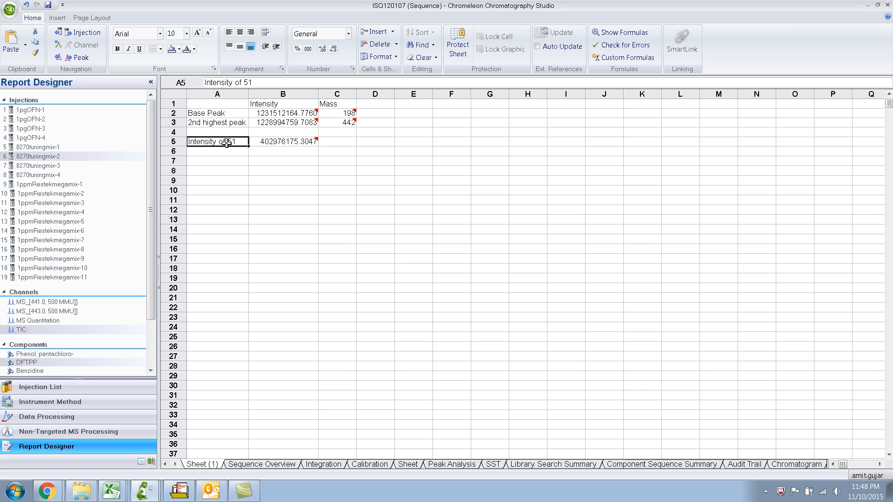
pyautogui.click(225, 151)
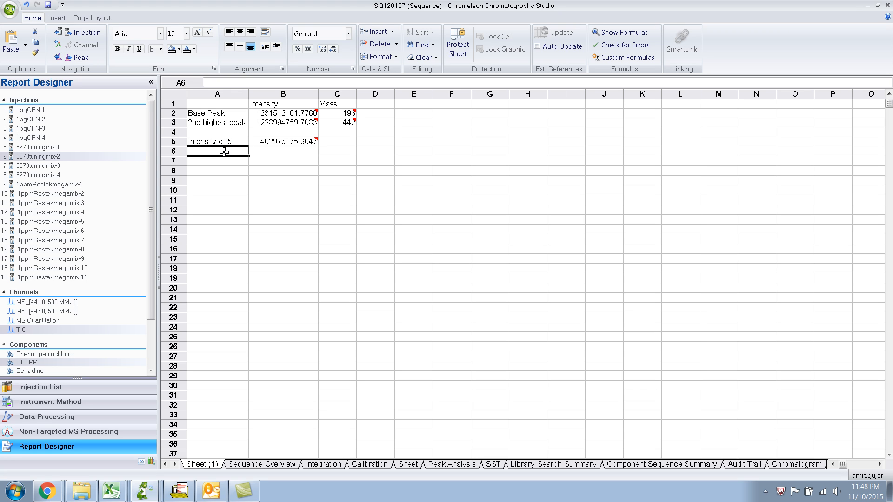
pyautogui.write('Intensity of 51')
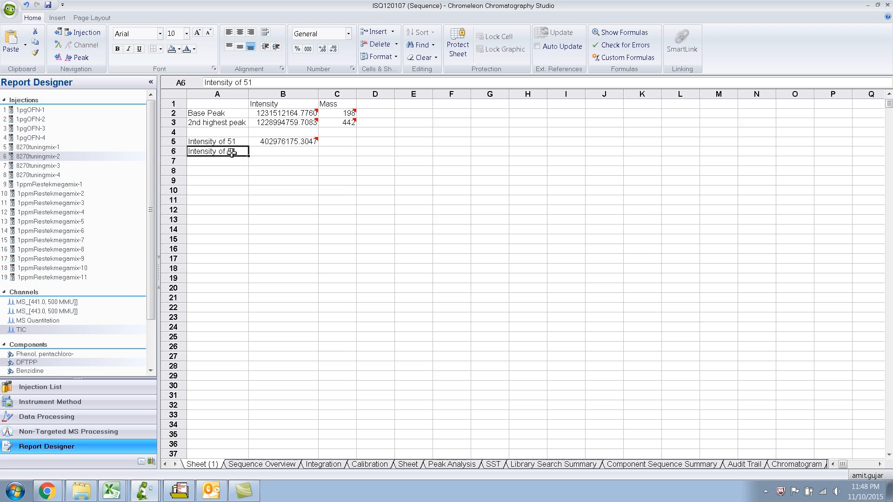
pyautogui.hotkey('alt', 'Tab')
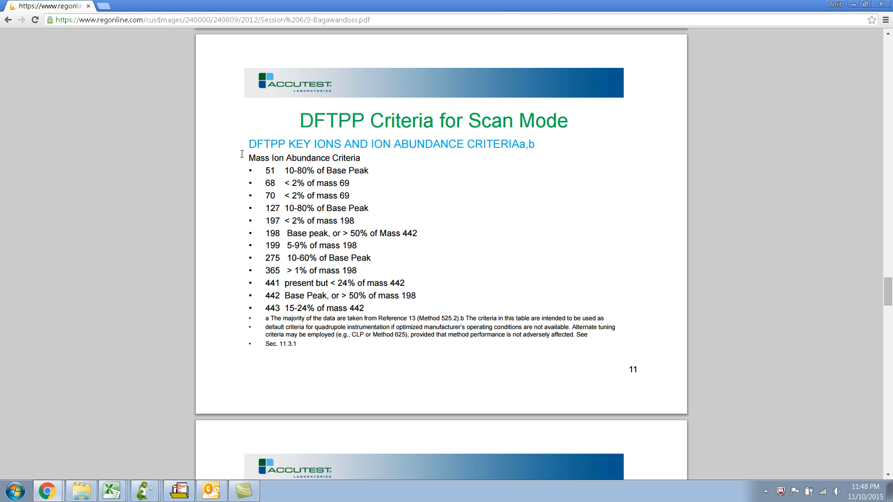
pyautogui.hotkey('alt', 'Tab')
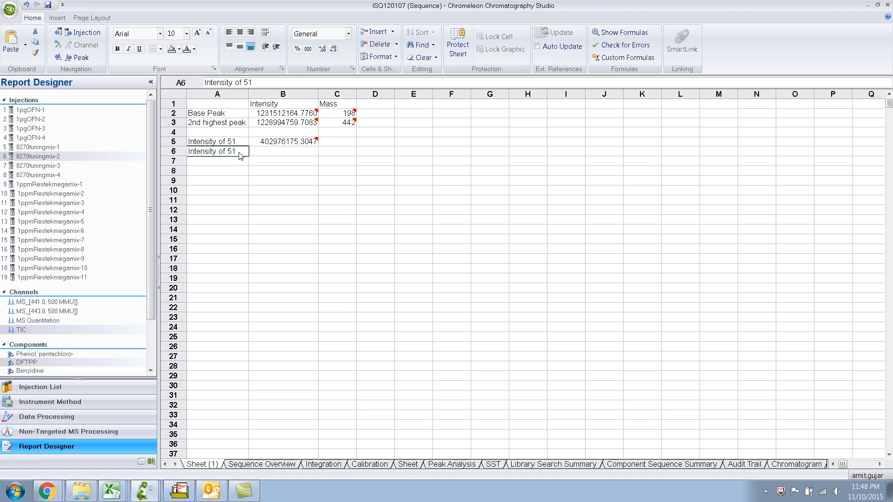
pyautogui.press('BackSpace')
pyautogui.press('BackSpace')
pyautogui.write('68')
# Copy the mass 51 intensity formula from cell B5 into cell B6.
pyautogui.click(299, 153)
pyautogui.click(297, 141)
pyautogui.hotkey('ctrl', 'c')
pyautogui.click(293, 150)
pyautogui.hotkey('ctrl', 'v')
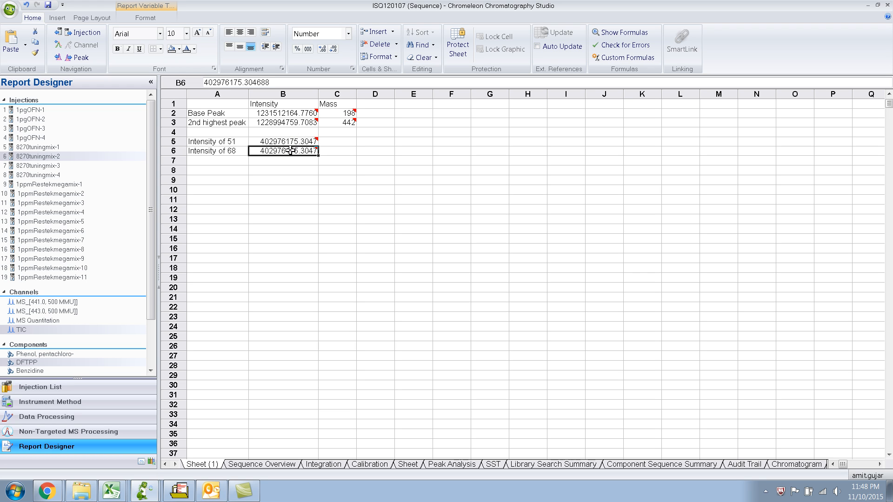
# Edit the report formula in cell B6 to ms.spectrum("By Interactive").intensity("By Mass",68).
pyautogui.click(152, 19)
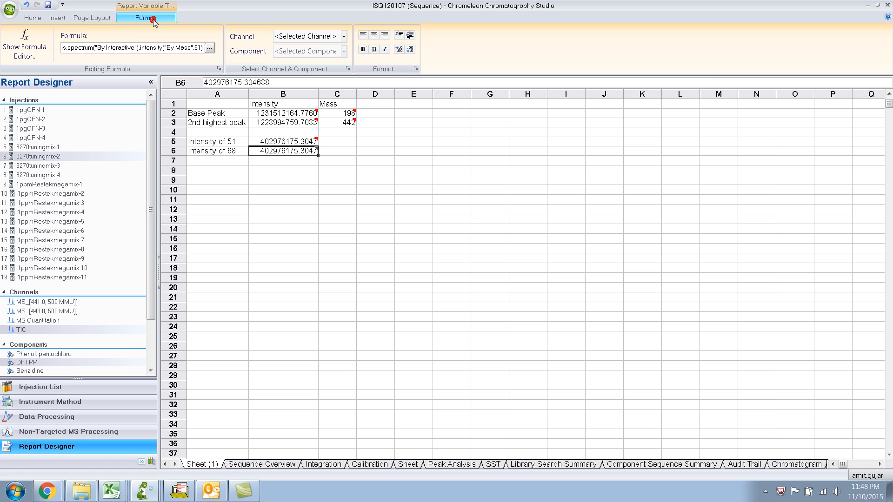
pyautogui.doubleClick(198, 48)
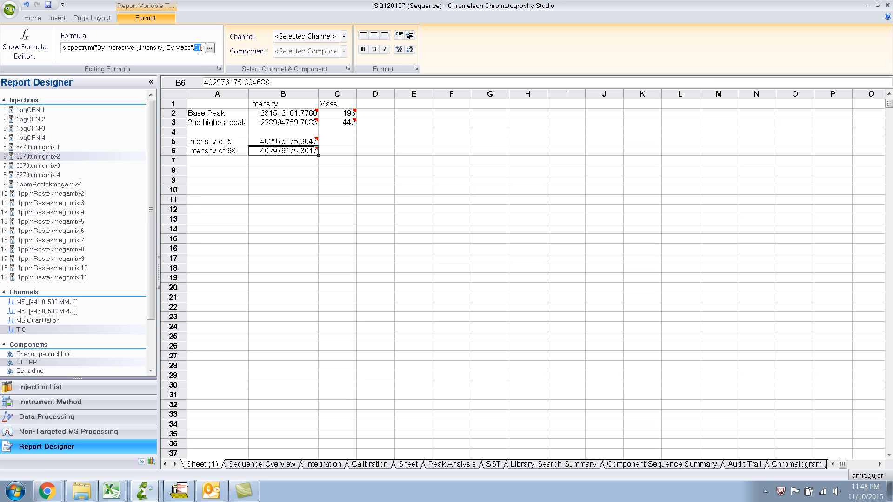
pyautogui.write('68')
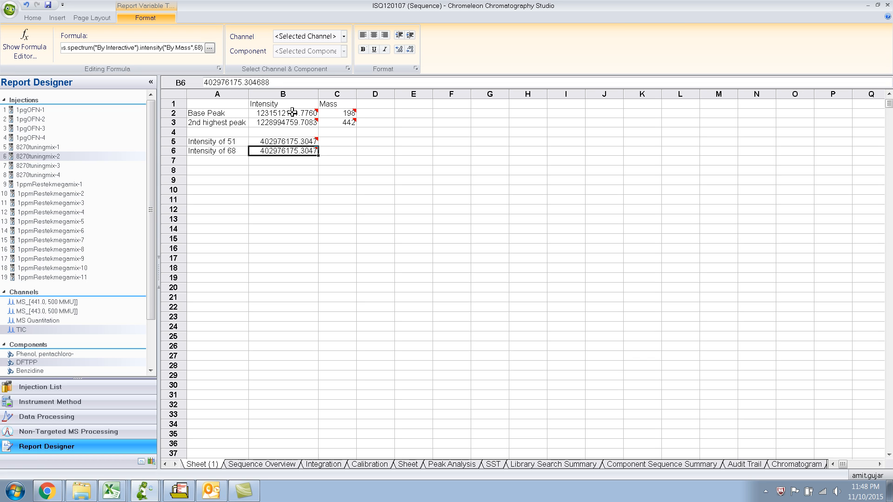
pyautogui.write(')')
pyautogui.press('Return')
# Select cell A7 and switch to the Chrome PDF to look up the next ion in the DFTPP criteria.
pyautogui.click(227, 159)
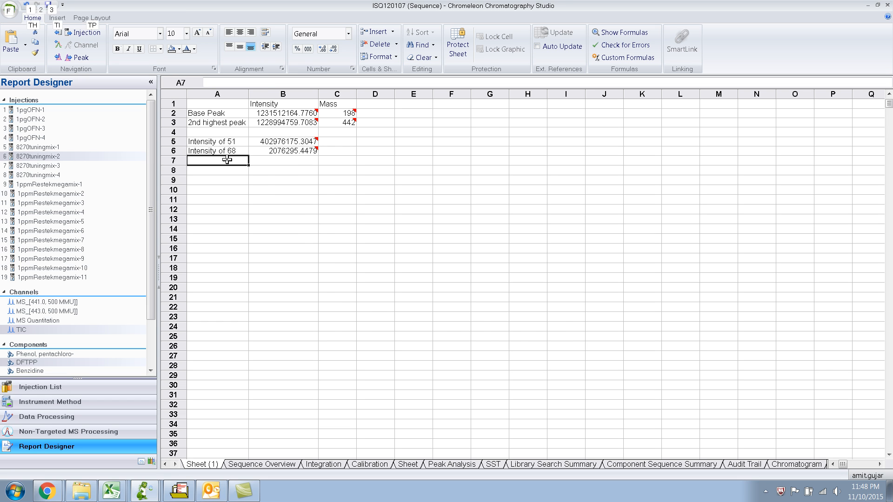
pyautogui.hotkey('alt', 'Tab')
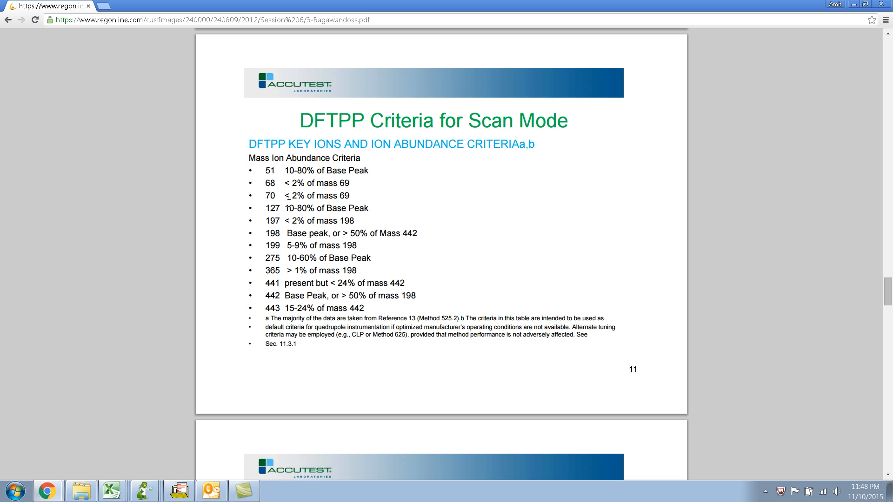